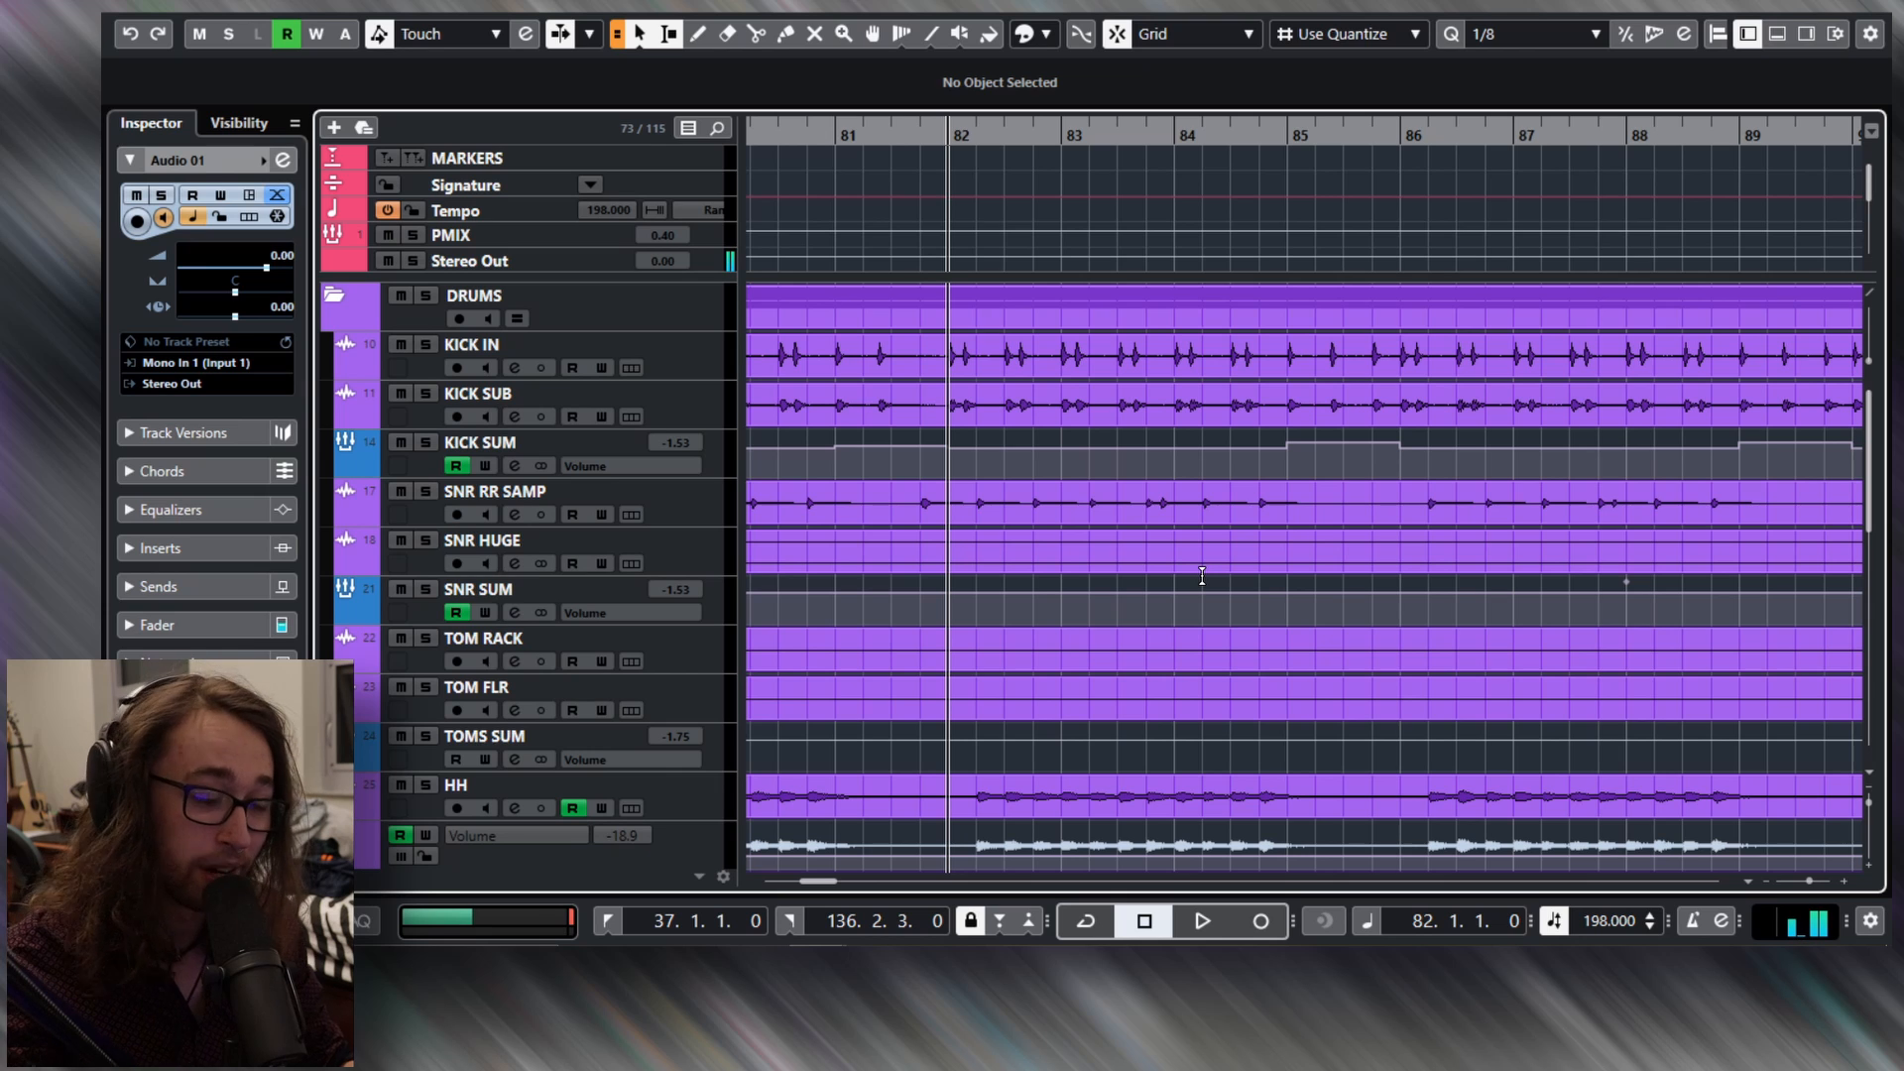
- Play the song from bar 82, and enlarge the kick tracks in the DRUMS folder
key("space")
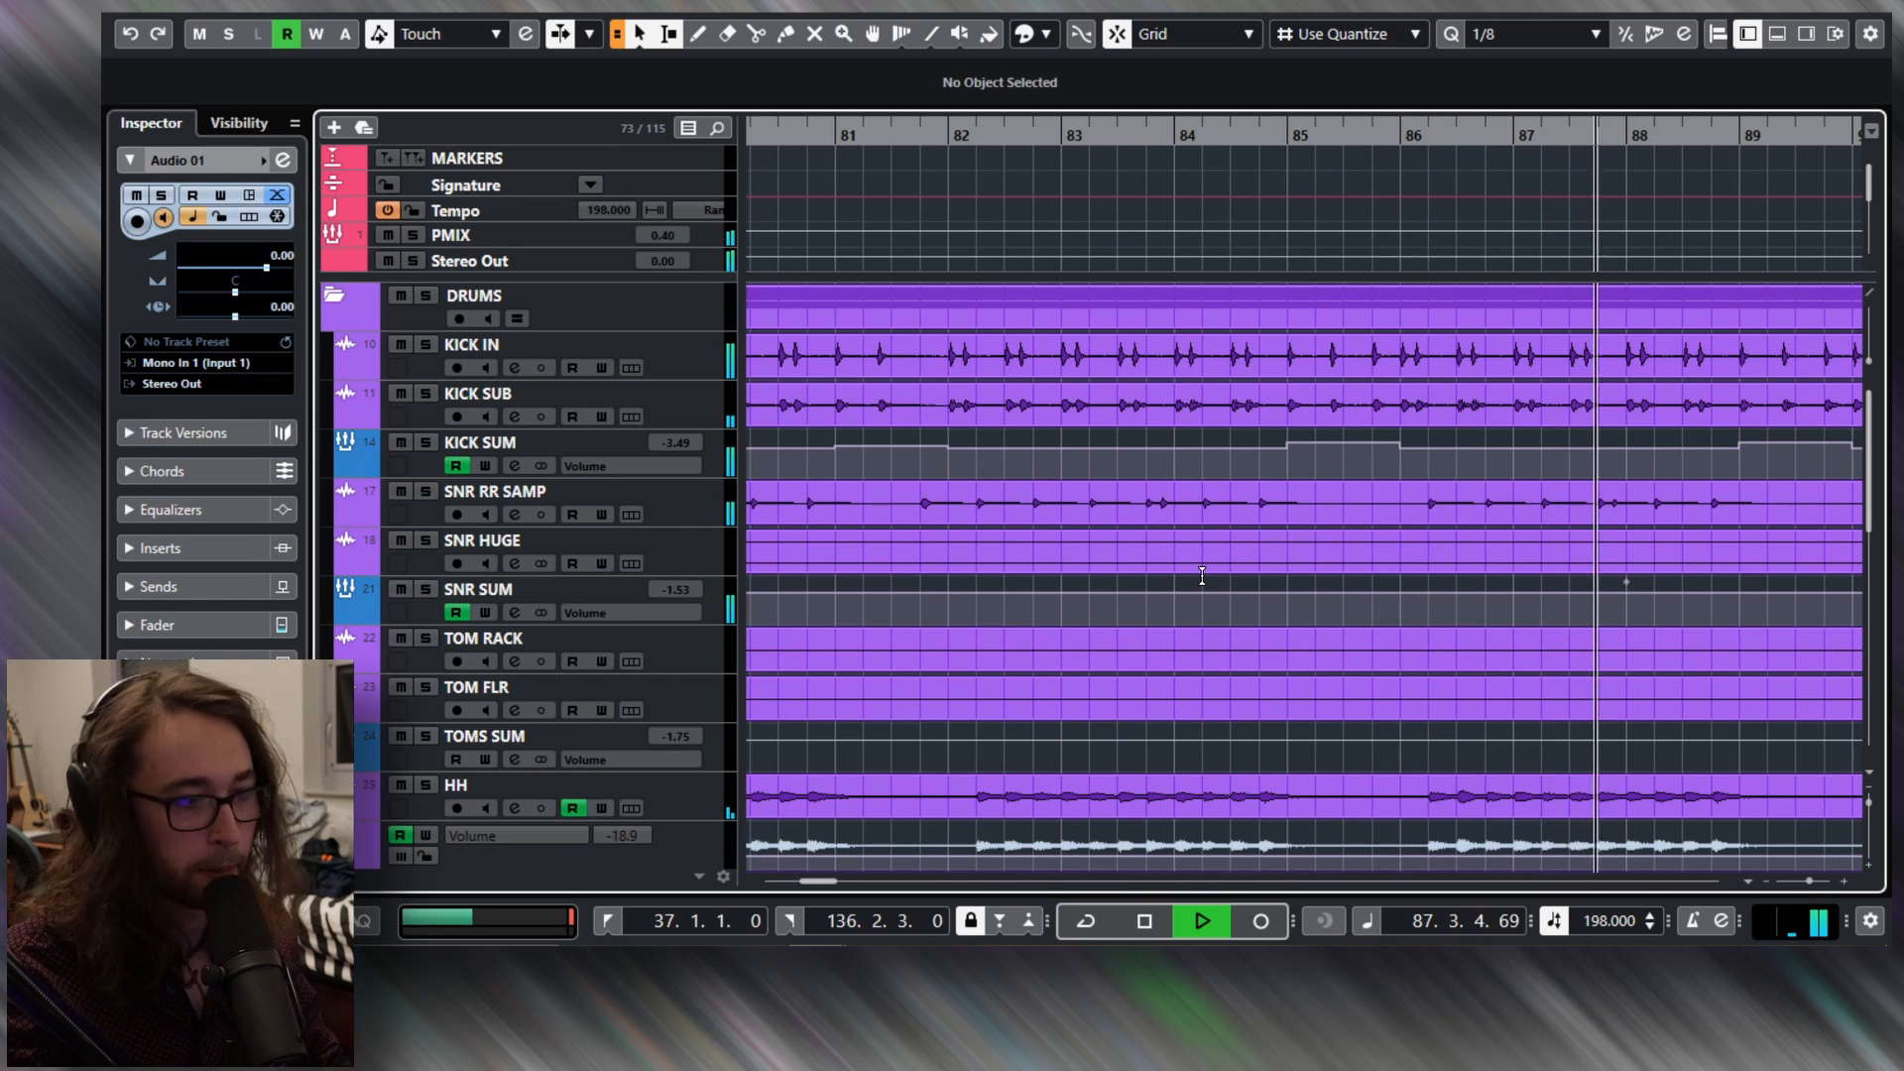
scroll(1203, 575, "down", 2)
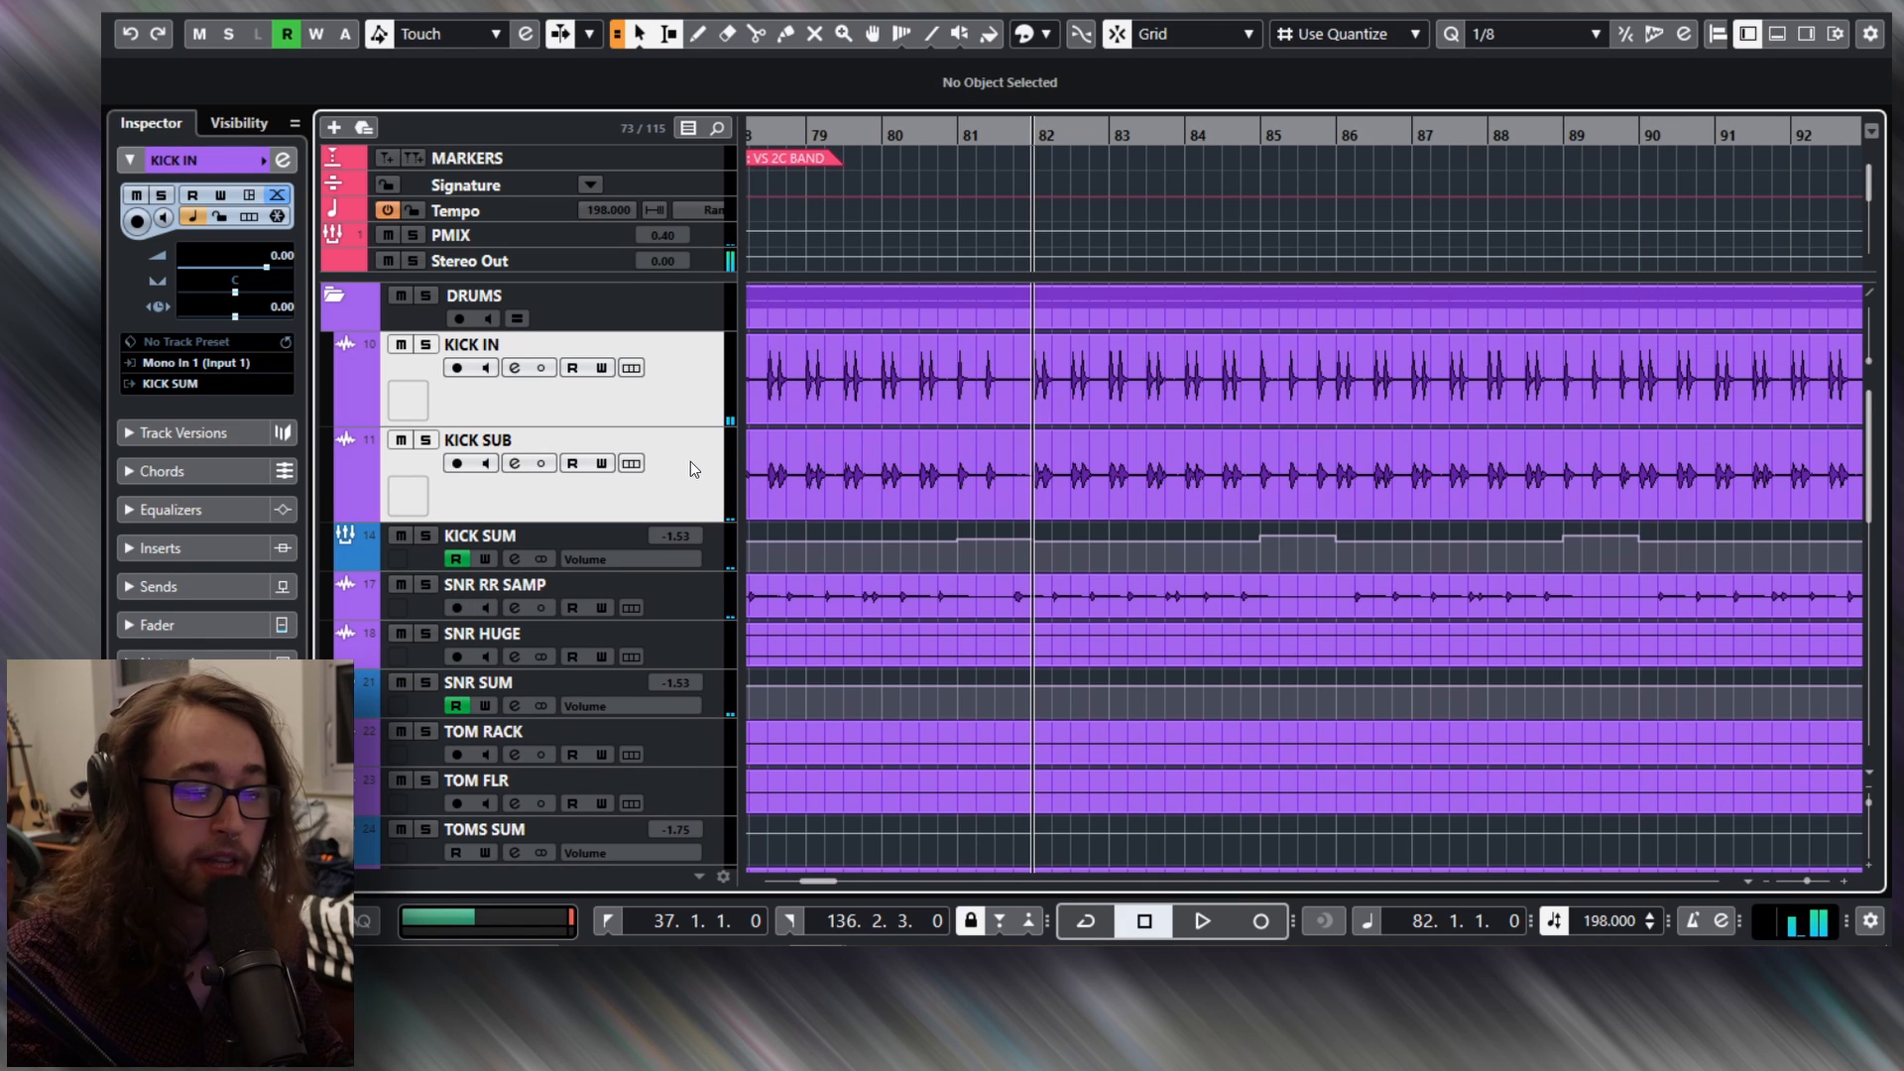
left_click_drag(684, 518, 689, 472)
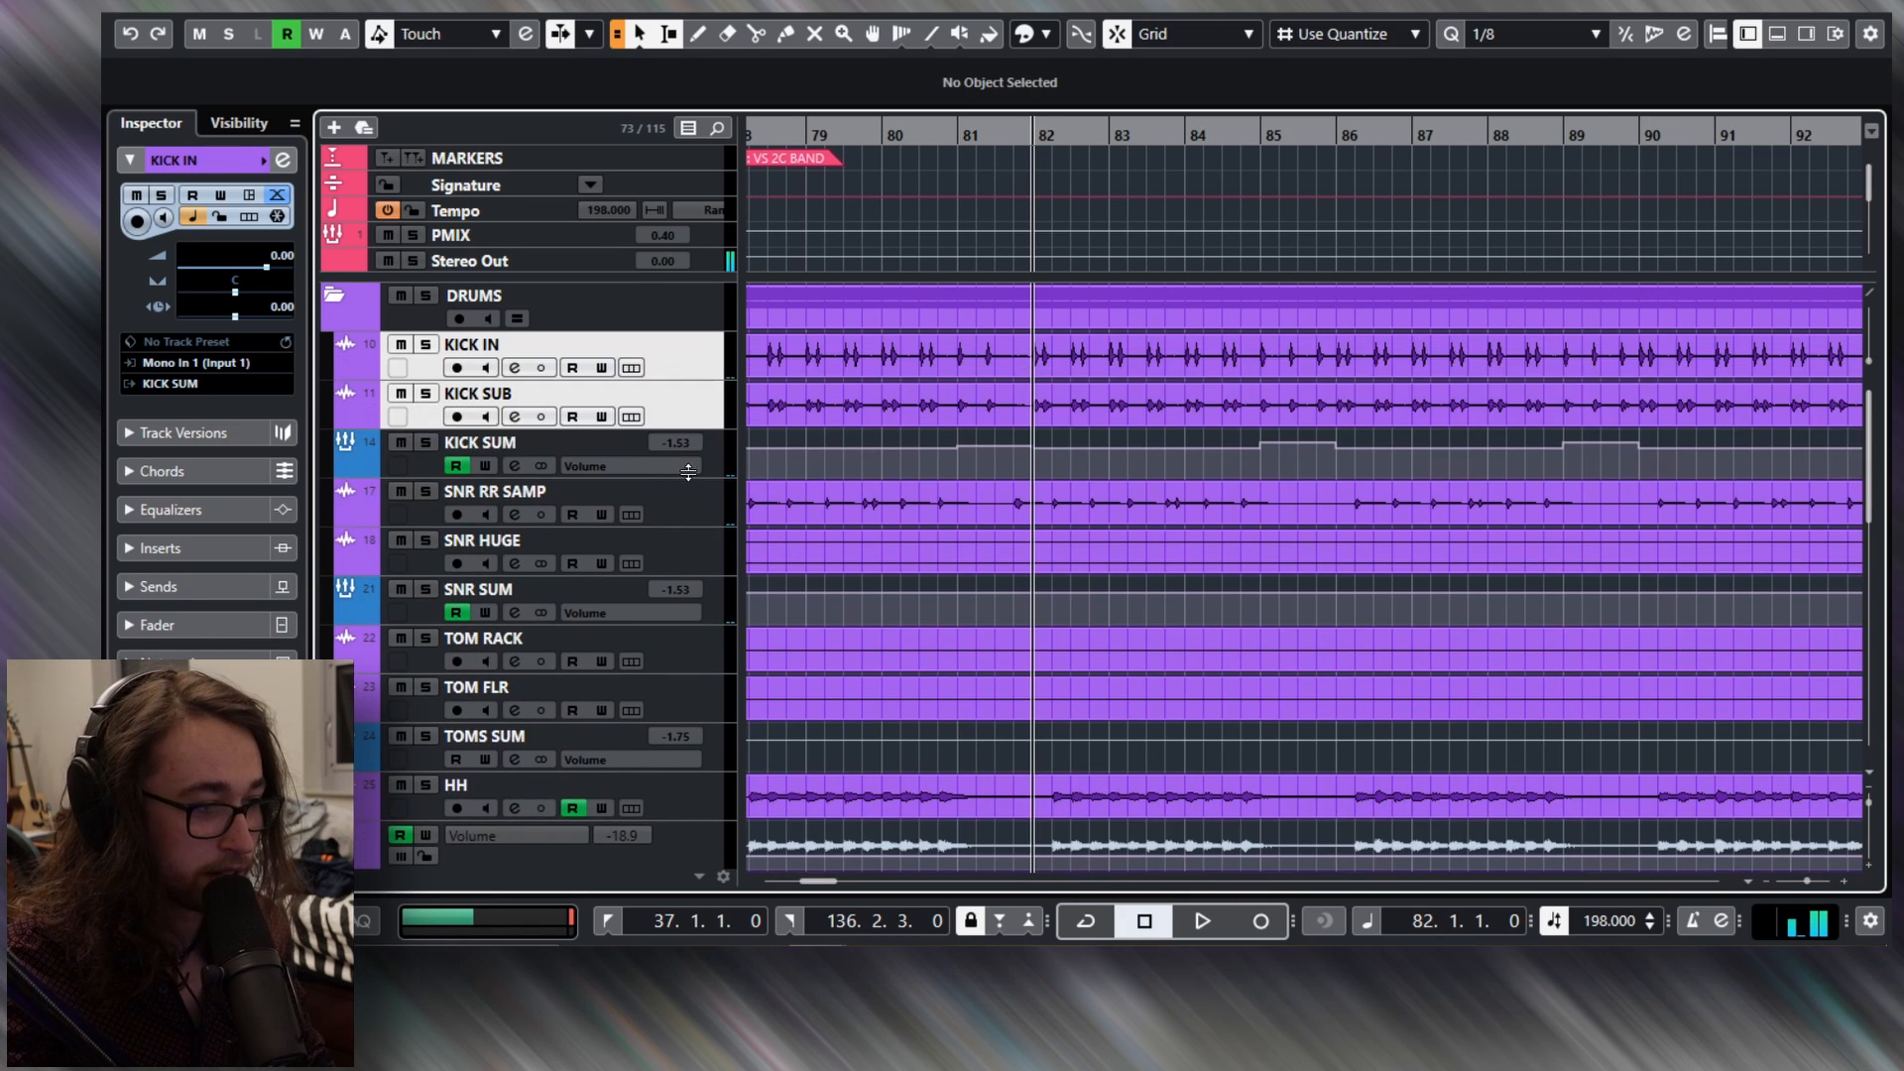
left_click(692, 416)
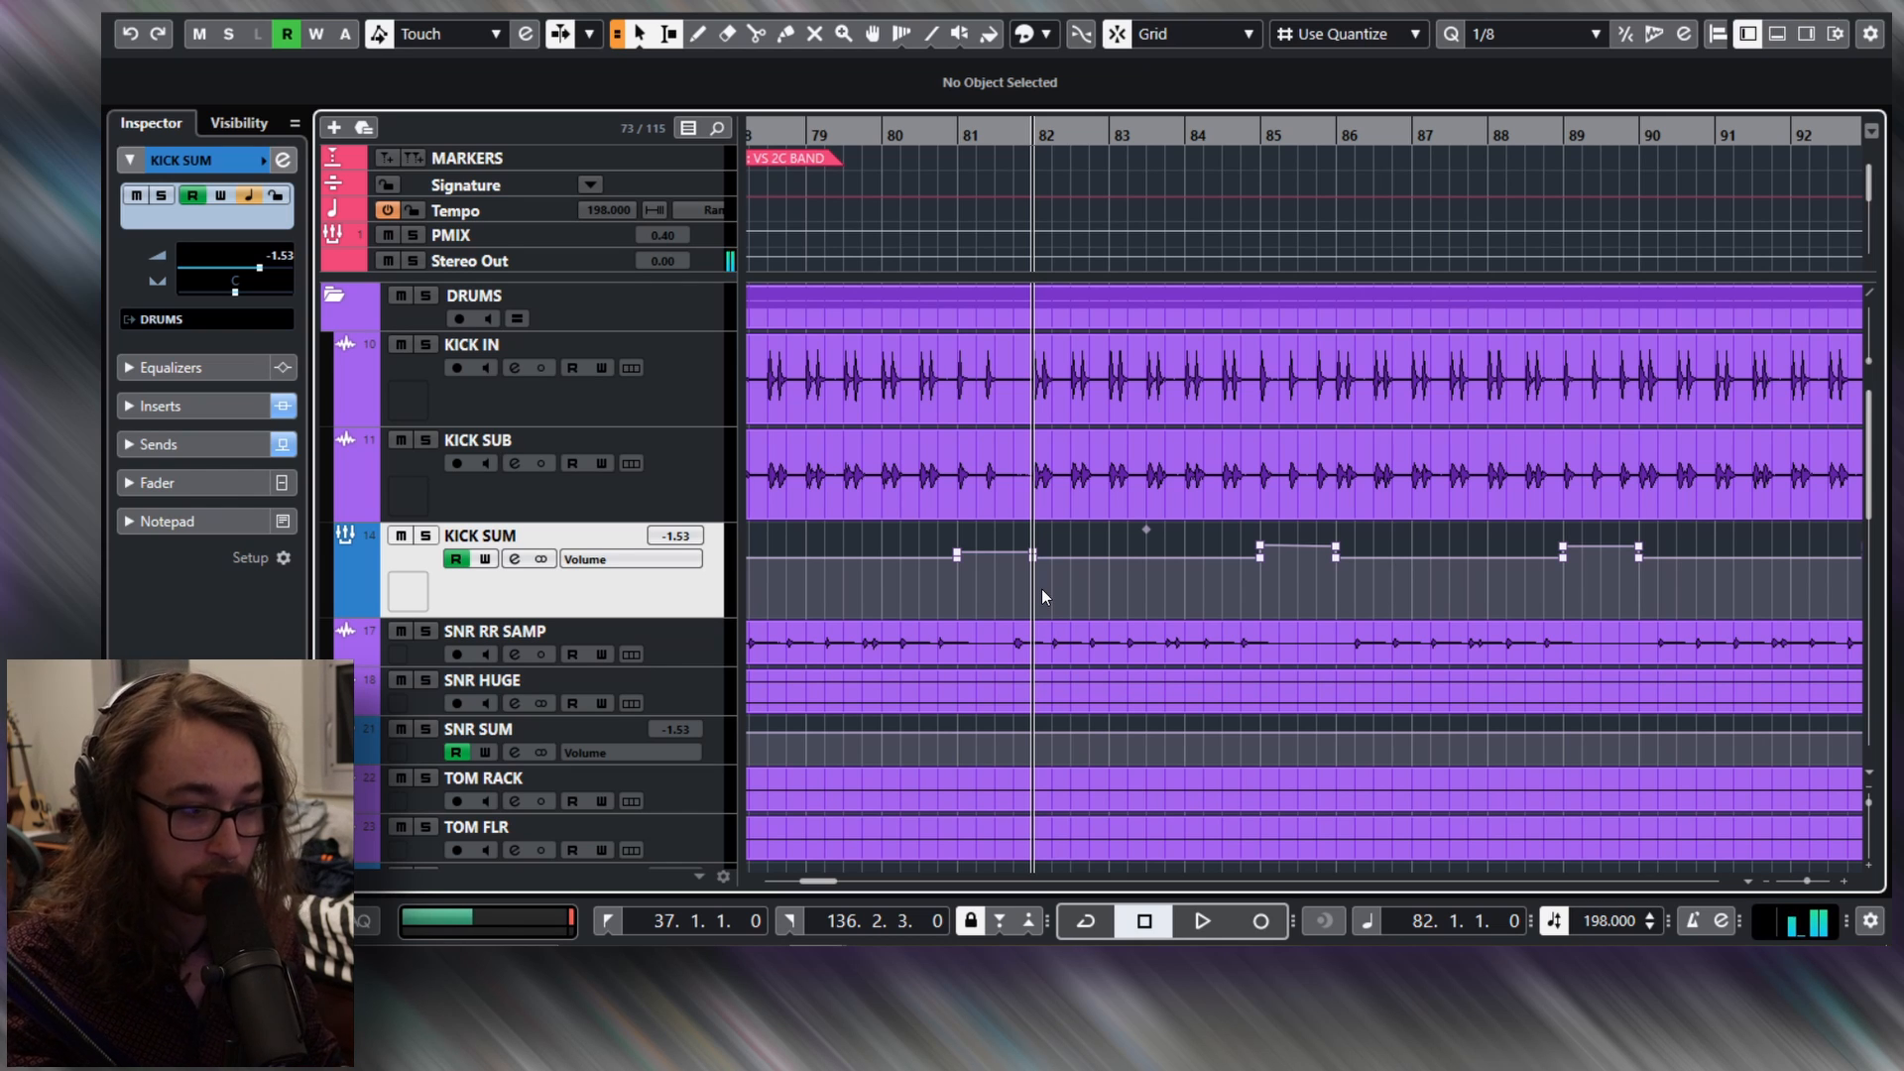
- Place the playhead in the empty area after the song's end, with the KICK SUM volume automation in view
scroll(1091, 559, "down", 3)
scroll(1091, 558, "right", 2)
scroll(1172, 550, "right", 8)
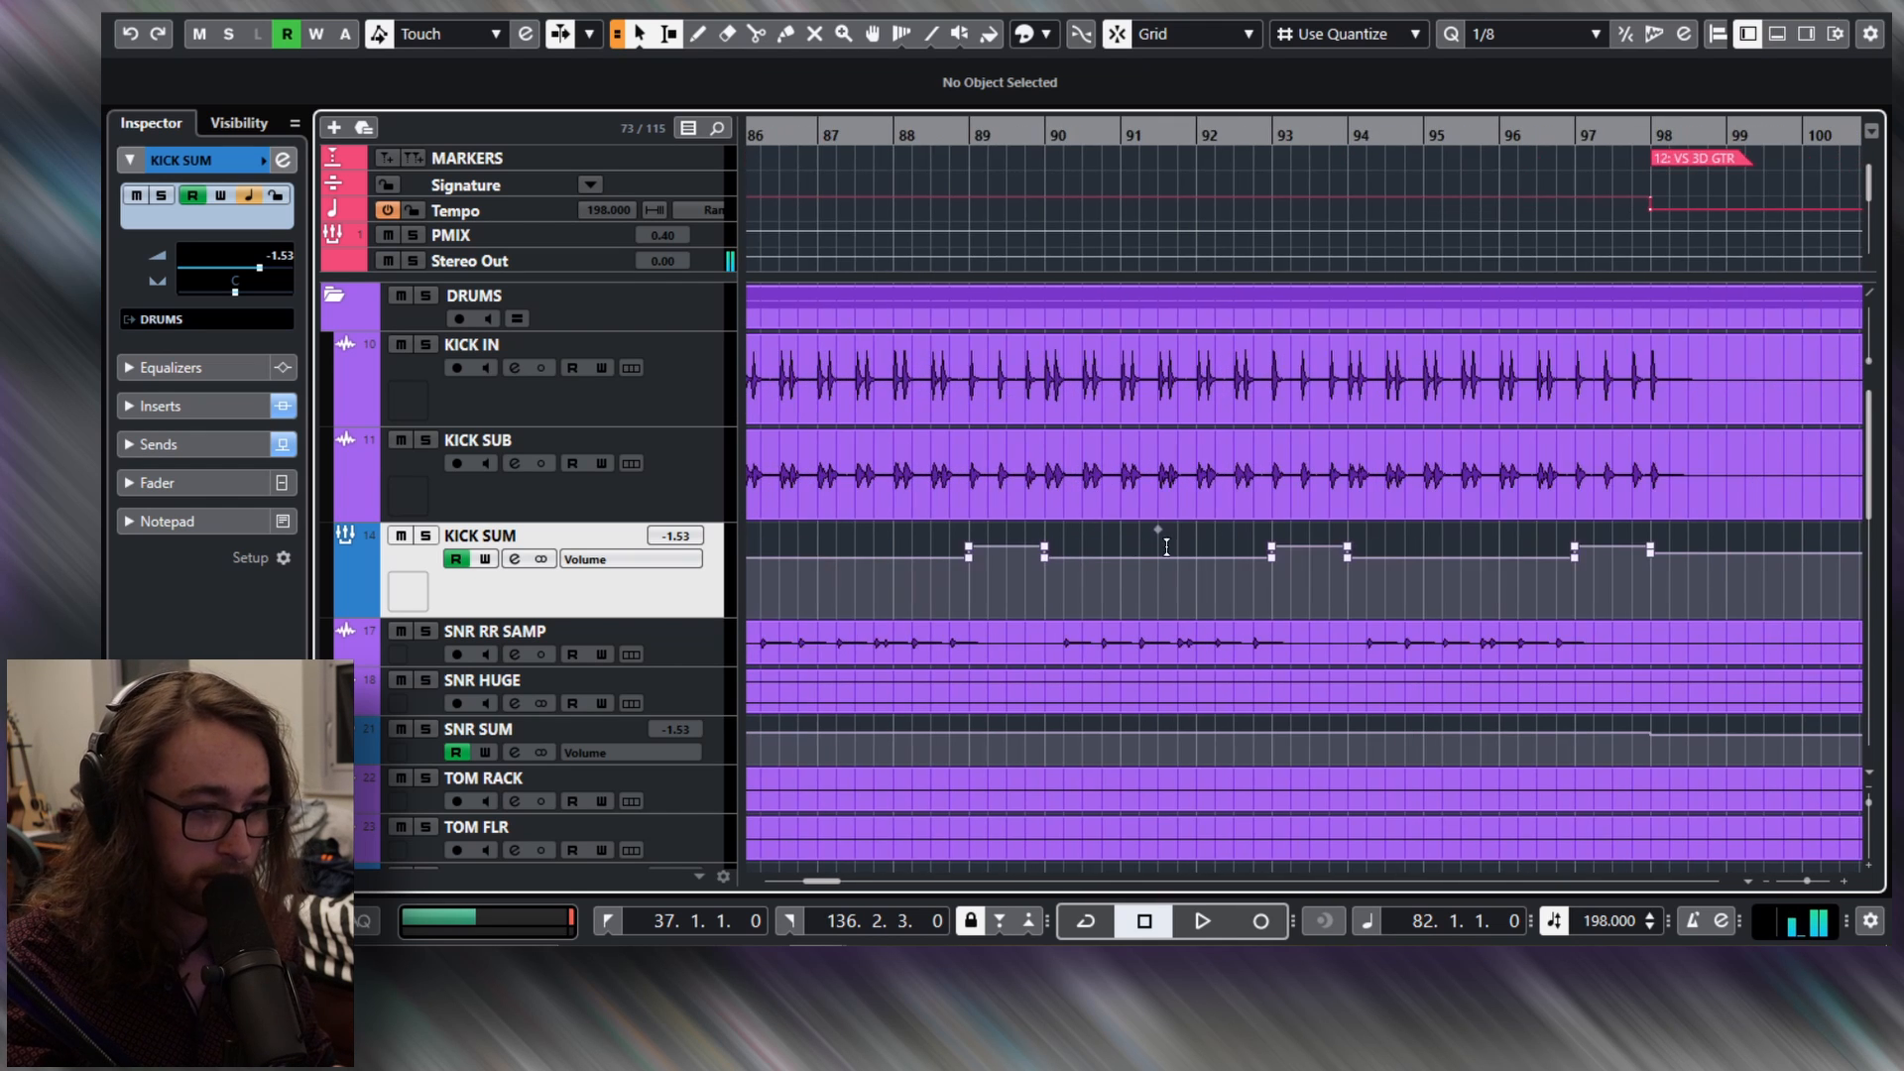
scroll(1286, 548, "right", 1)
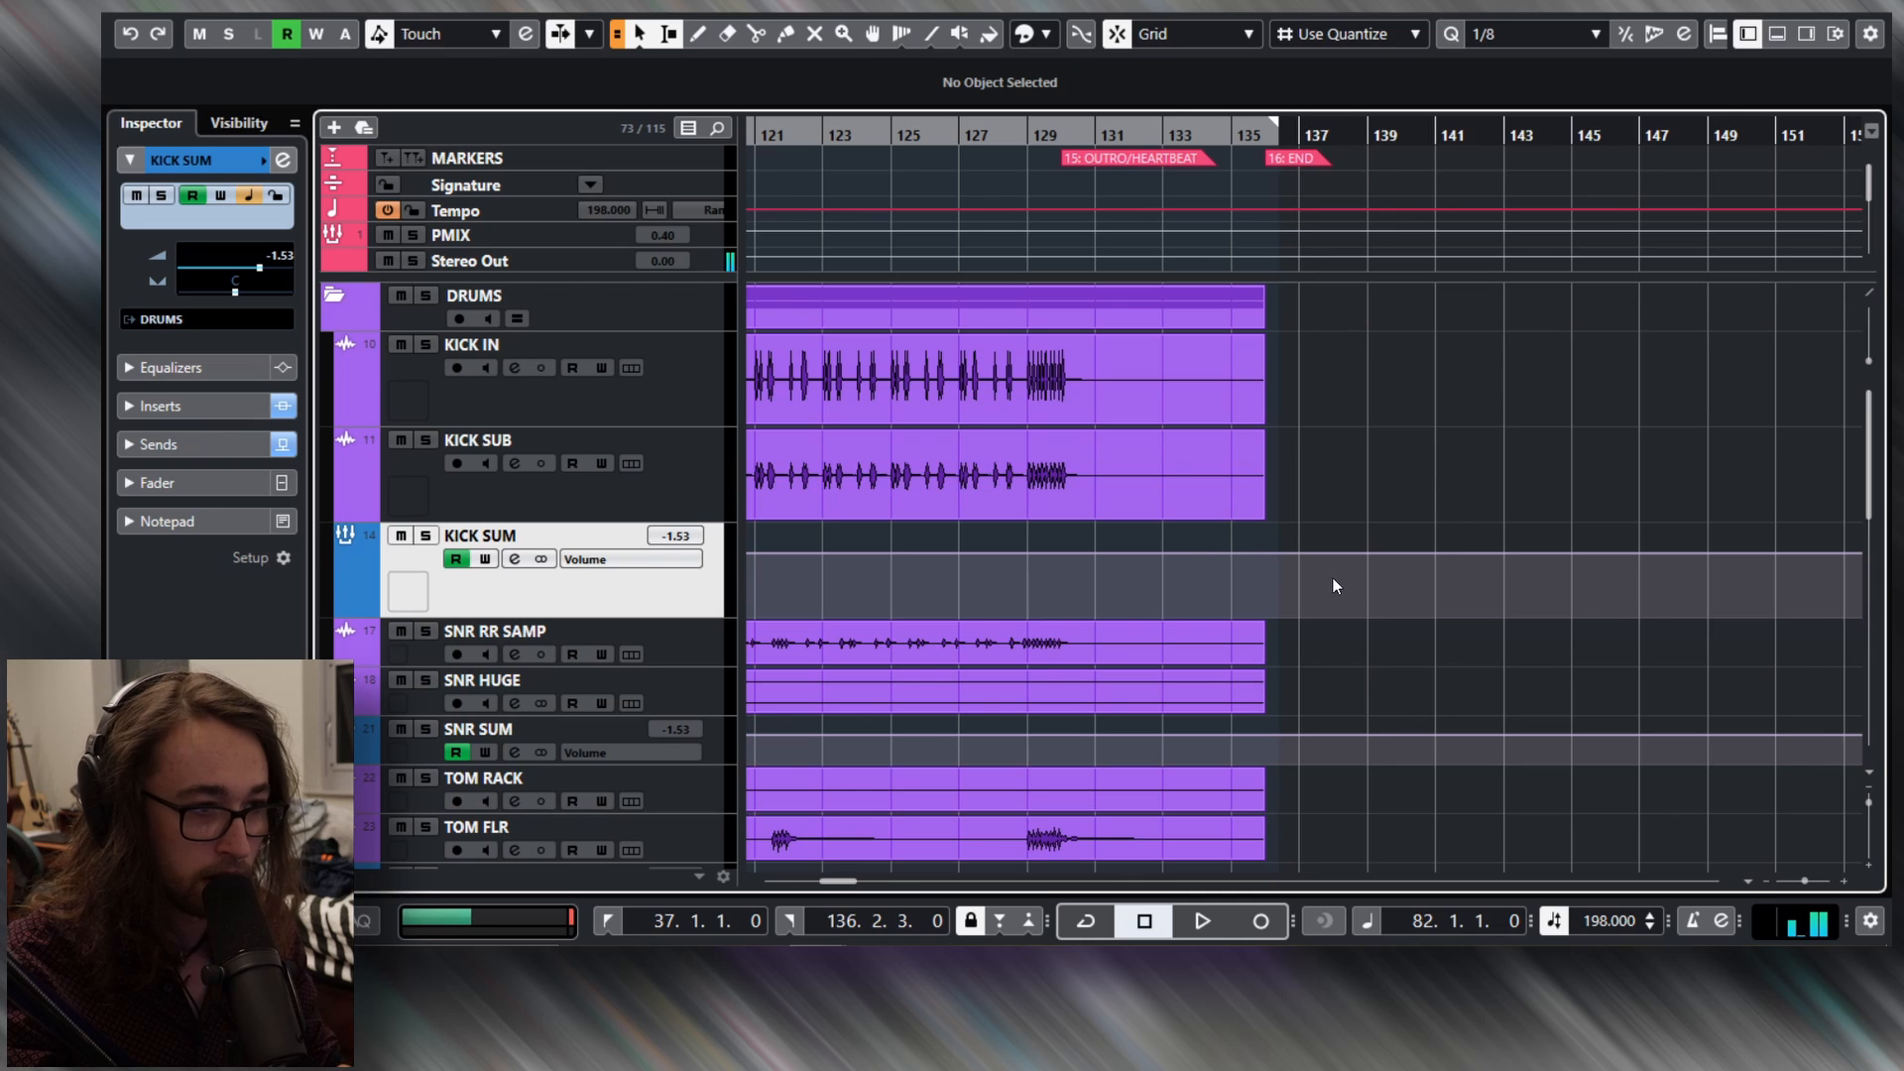
scroll(1331, 585, "right", 2)
scroll(1366, 511, "up", 3)
left_click(1036, 137)
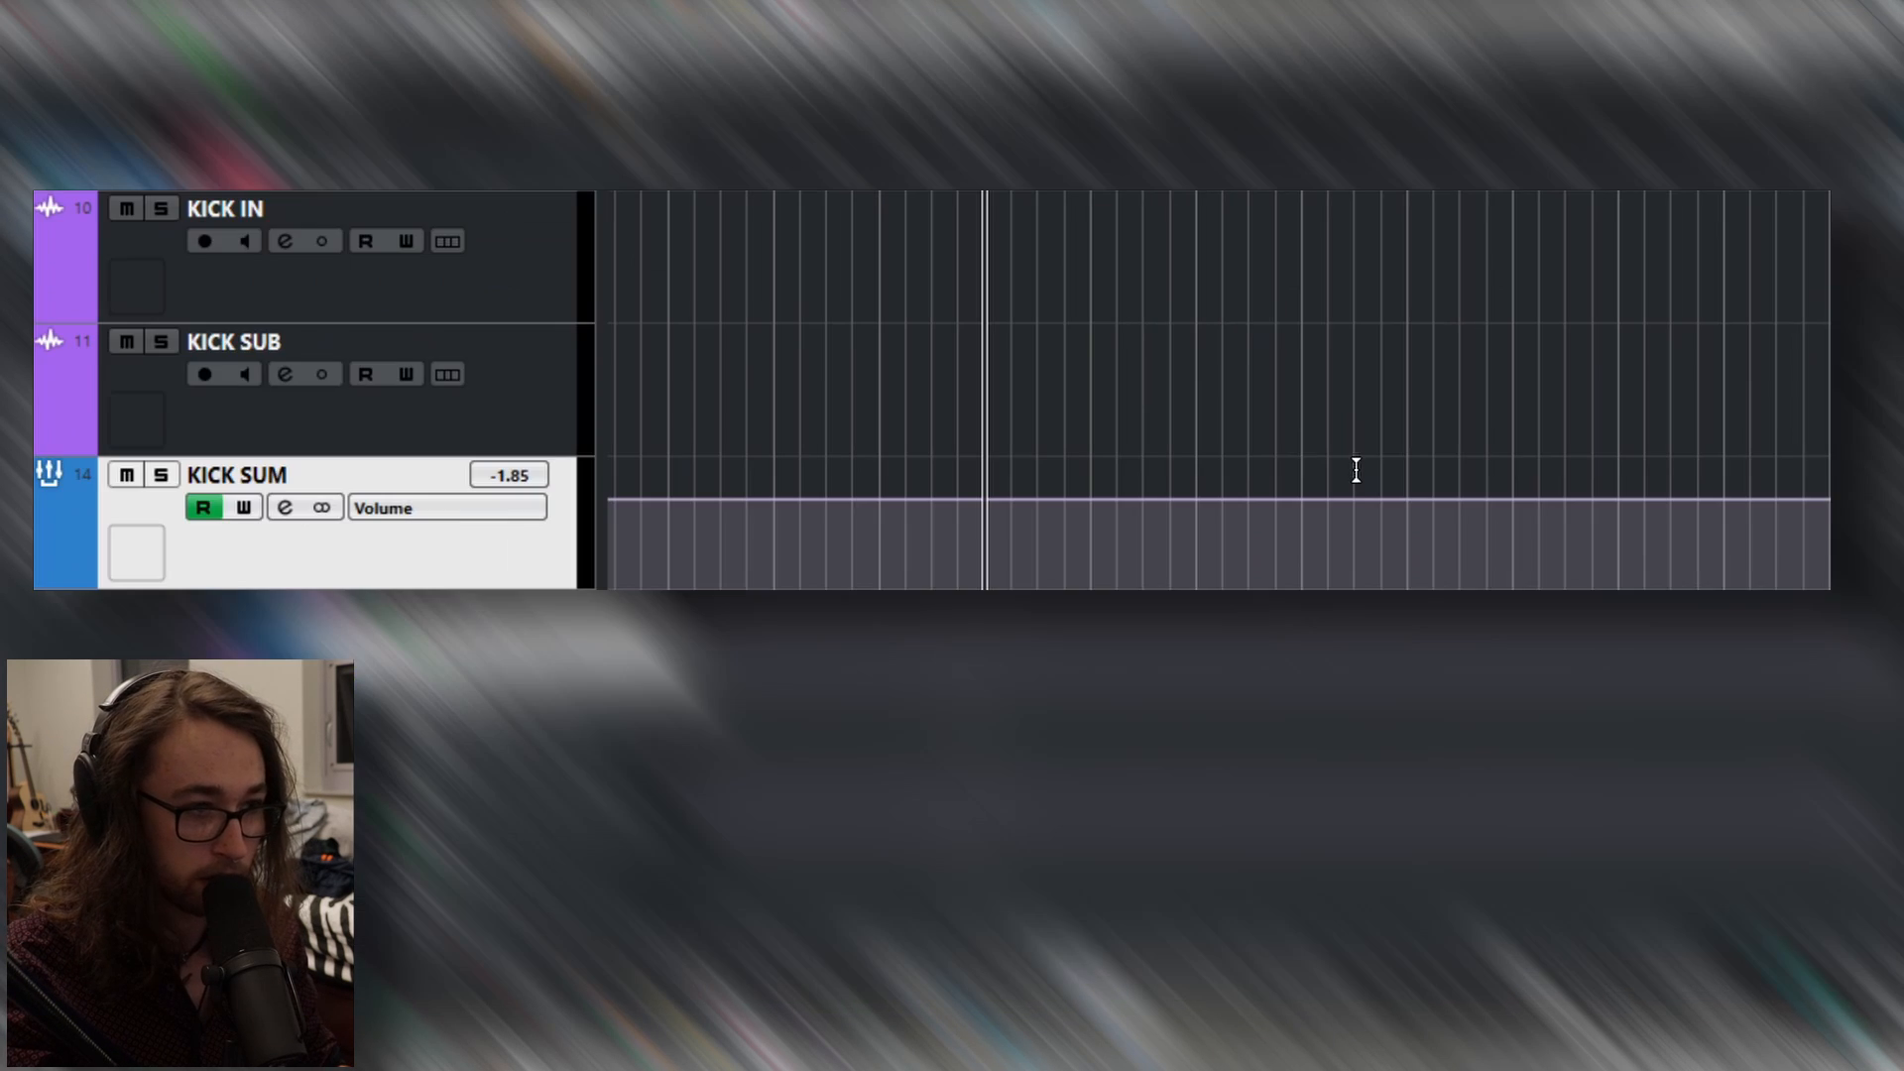
- Lower the KICK SUM volume automation to about -9.90 dB over a selected range in the empty area after the song
left_click_drag(1410, 468, 1823, 479)
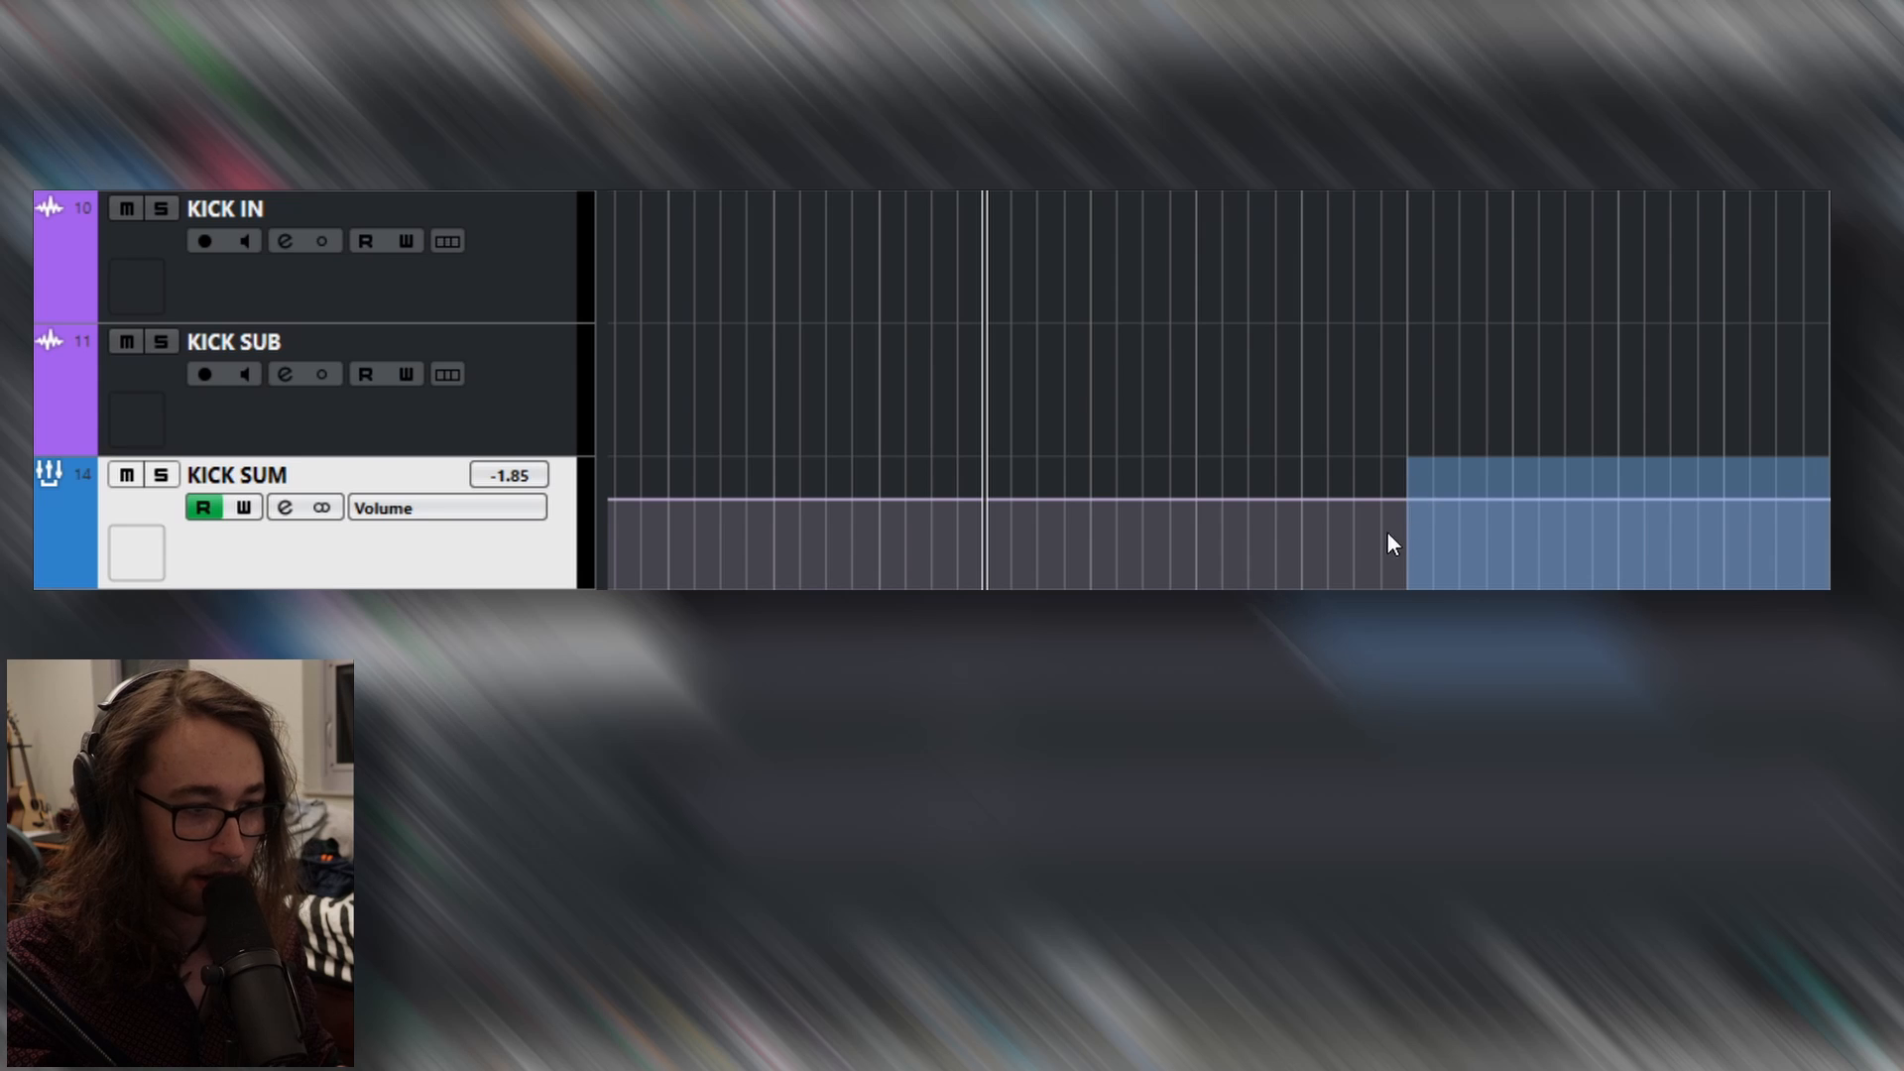
left_click_drag(981, 474, 1406, 477)
mouse_move(1402, 486)
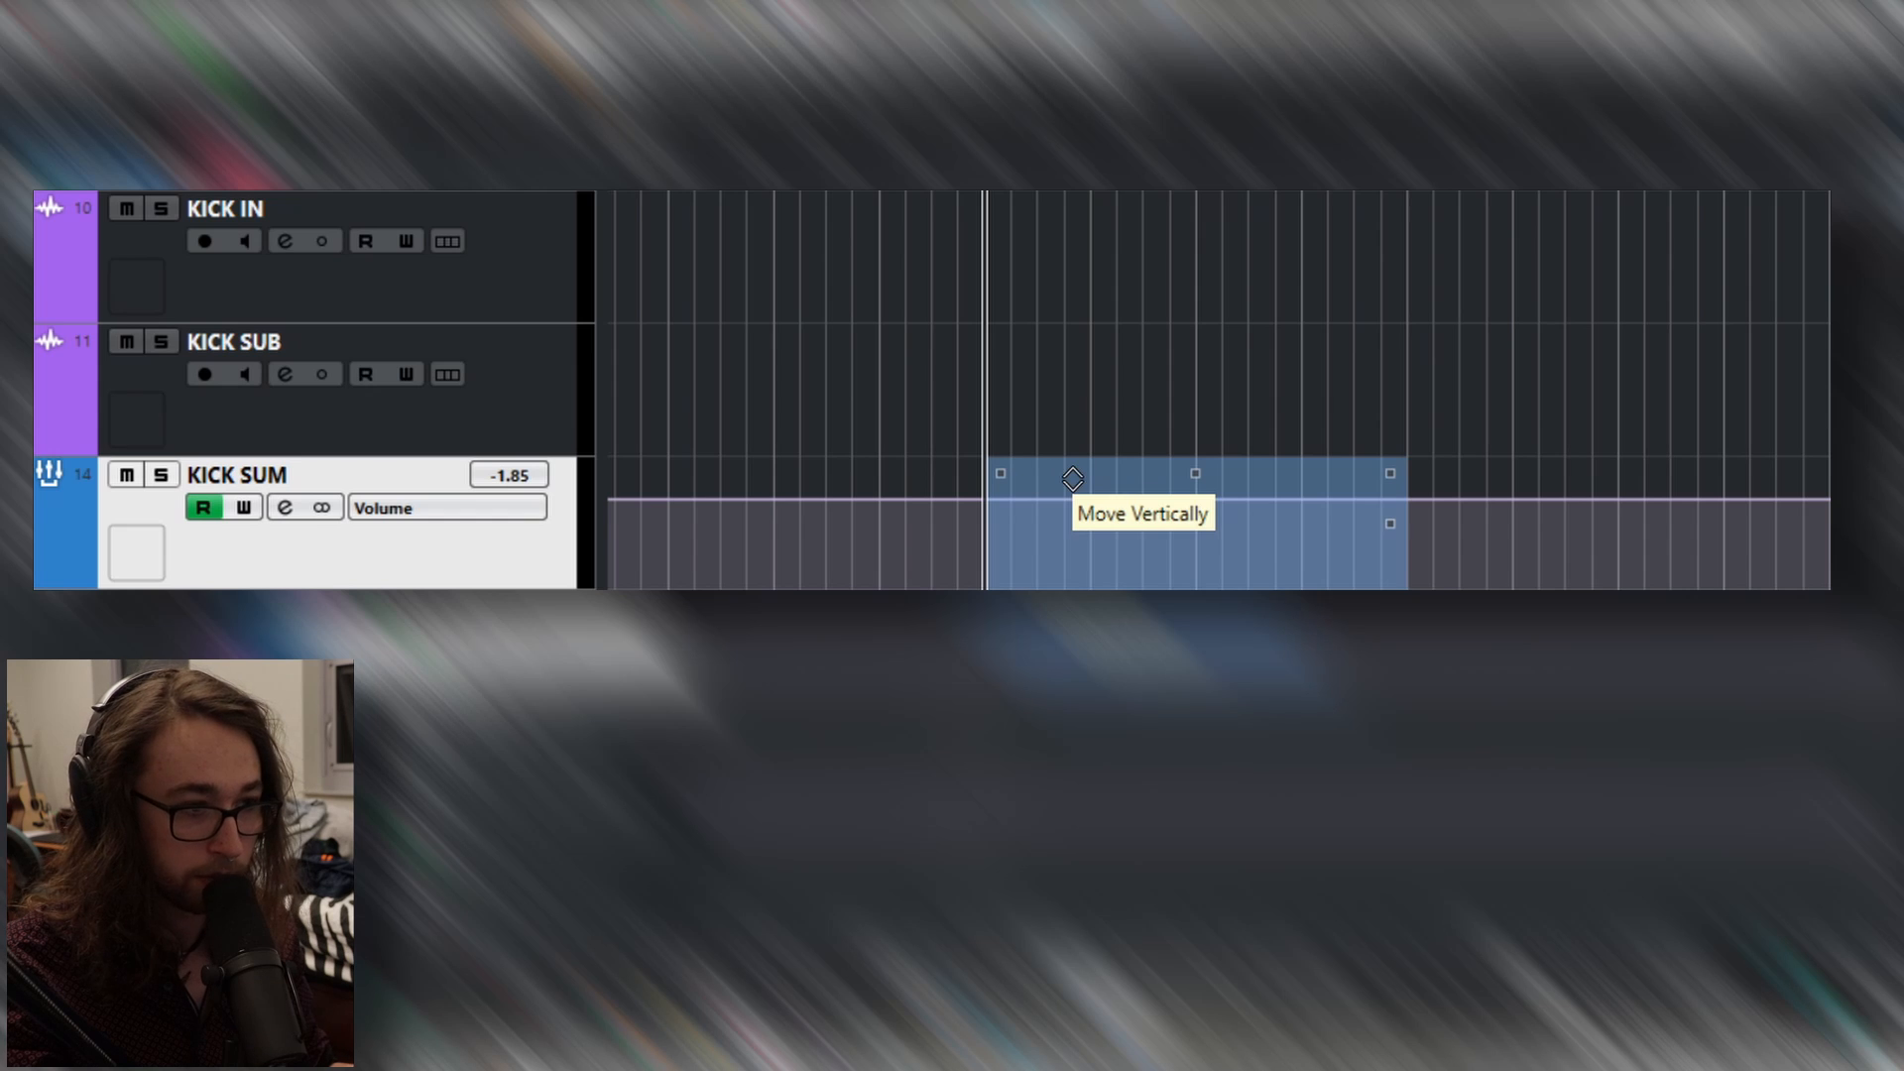
left_click(1475, 470)
left_click_drag(1408, 478, 1821, 487)
left_click_drag(1613, 466, 1613, 496)
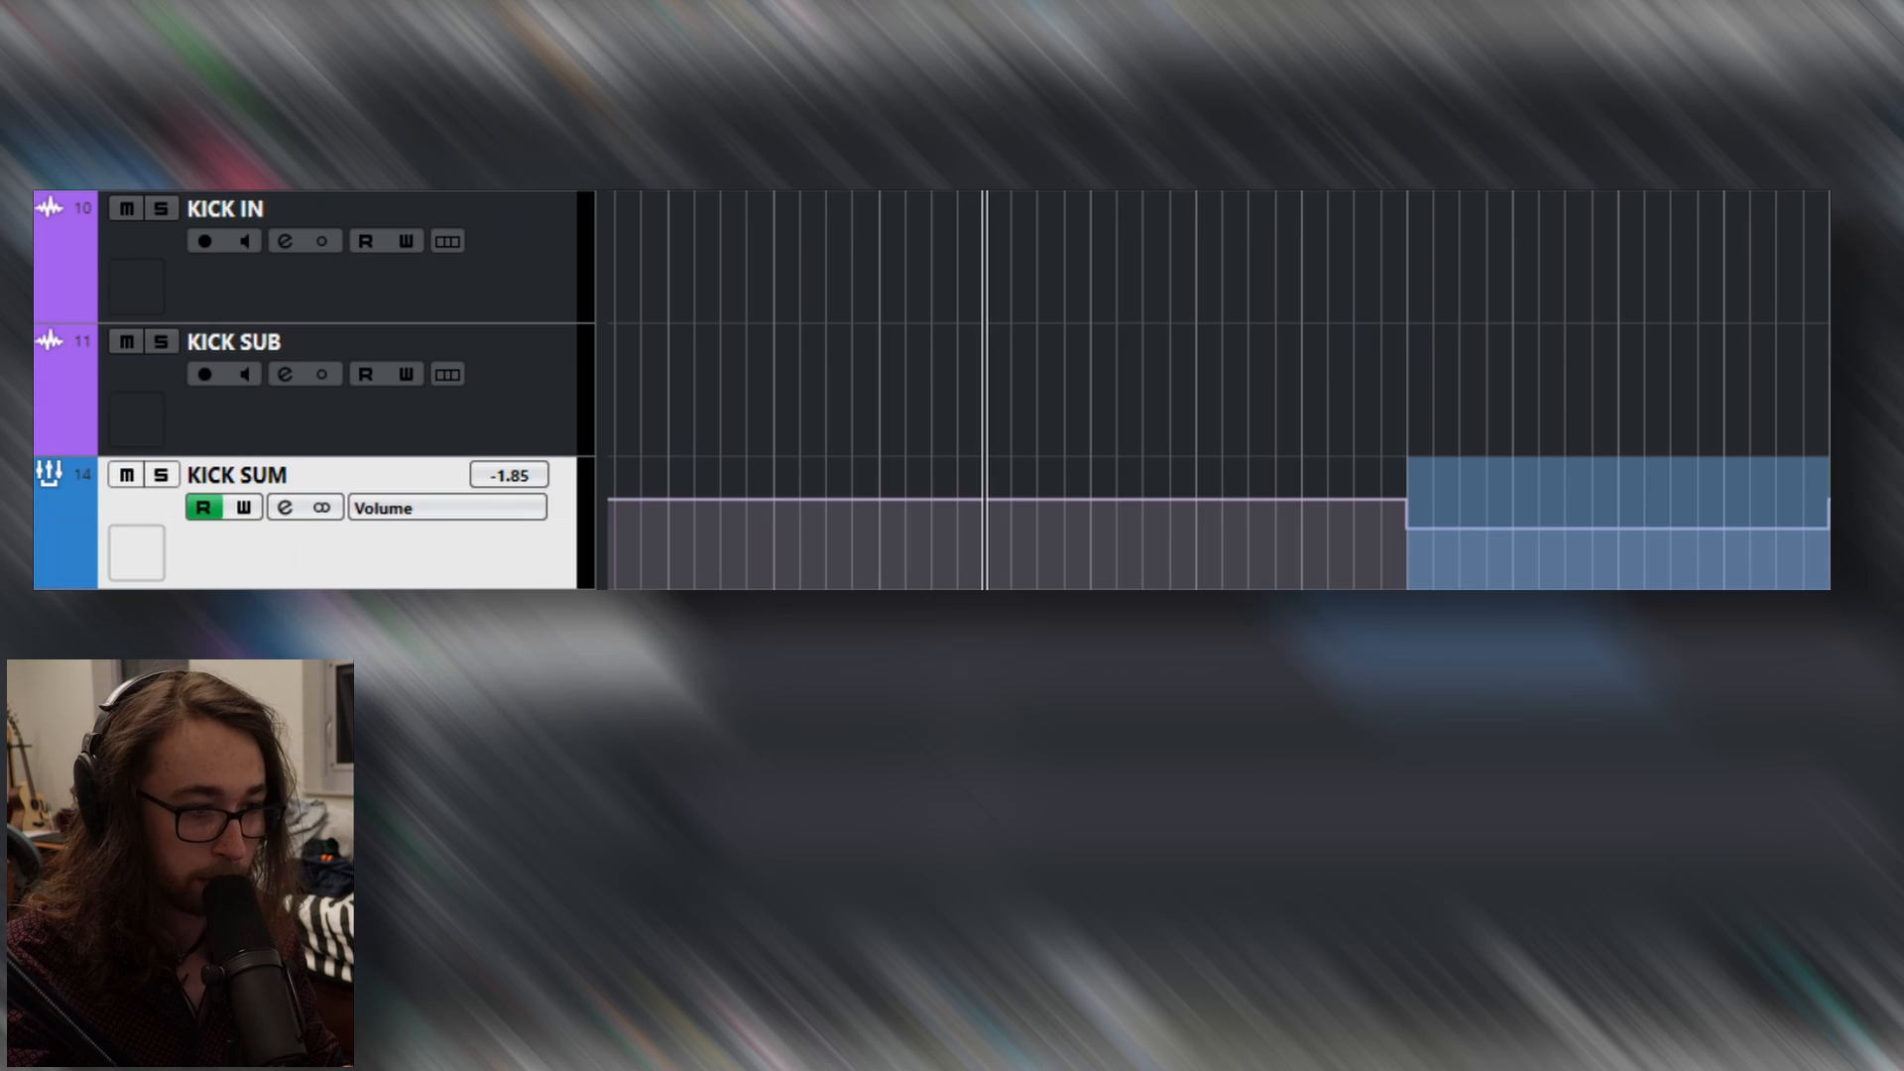
left_click(1500, 178)
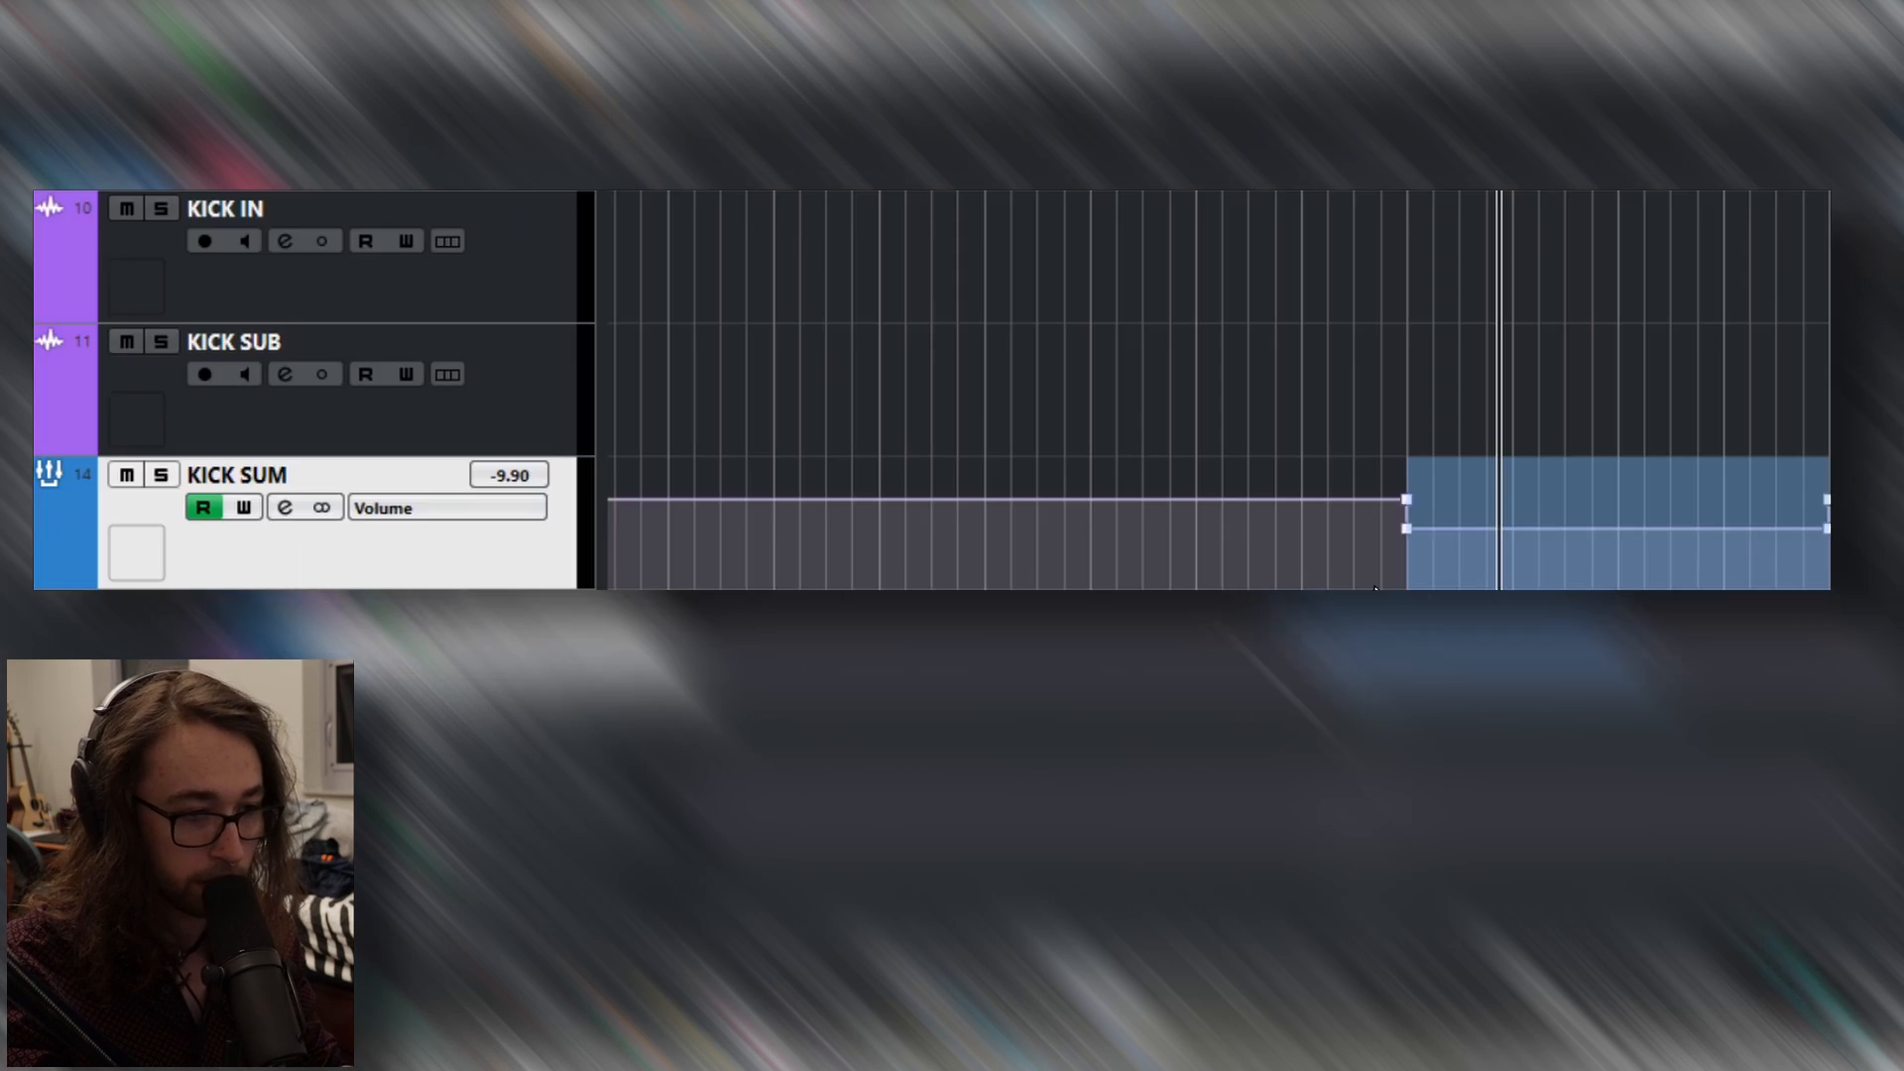
left_click_drag(1378, 573, 1811, 521)
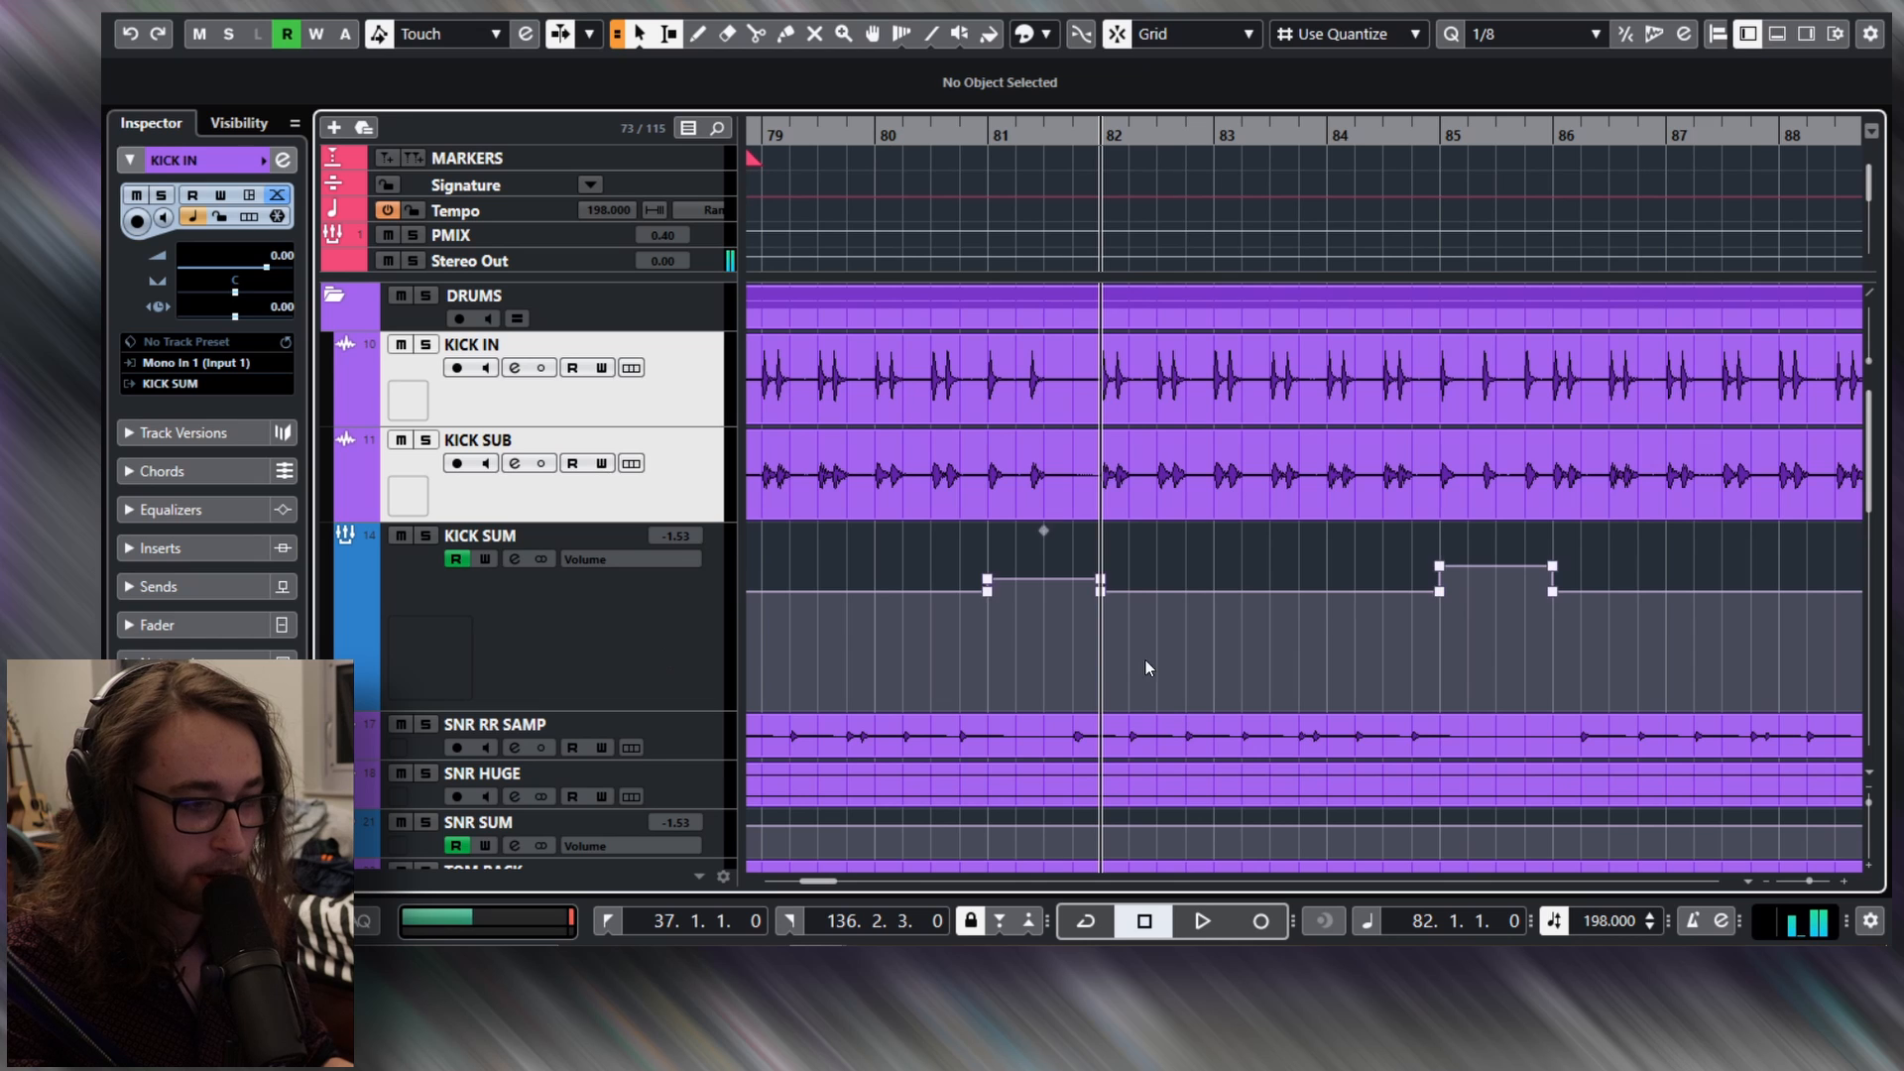
- Mark the range from bar 82 to bar 85 on the KICK SUB track
scroll(1129, 672, "right", 1)
left_click_drag(1323, 538, 1435, 539)
scroll(1467, 597, "right", 3)
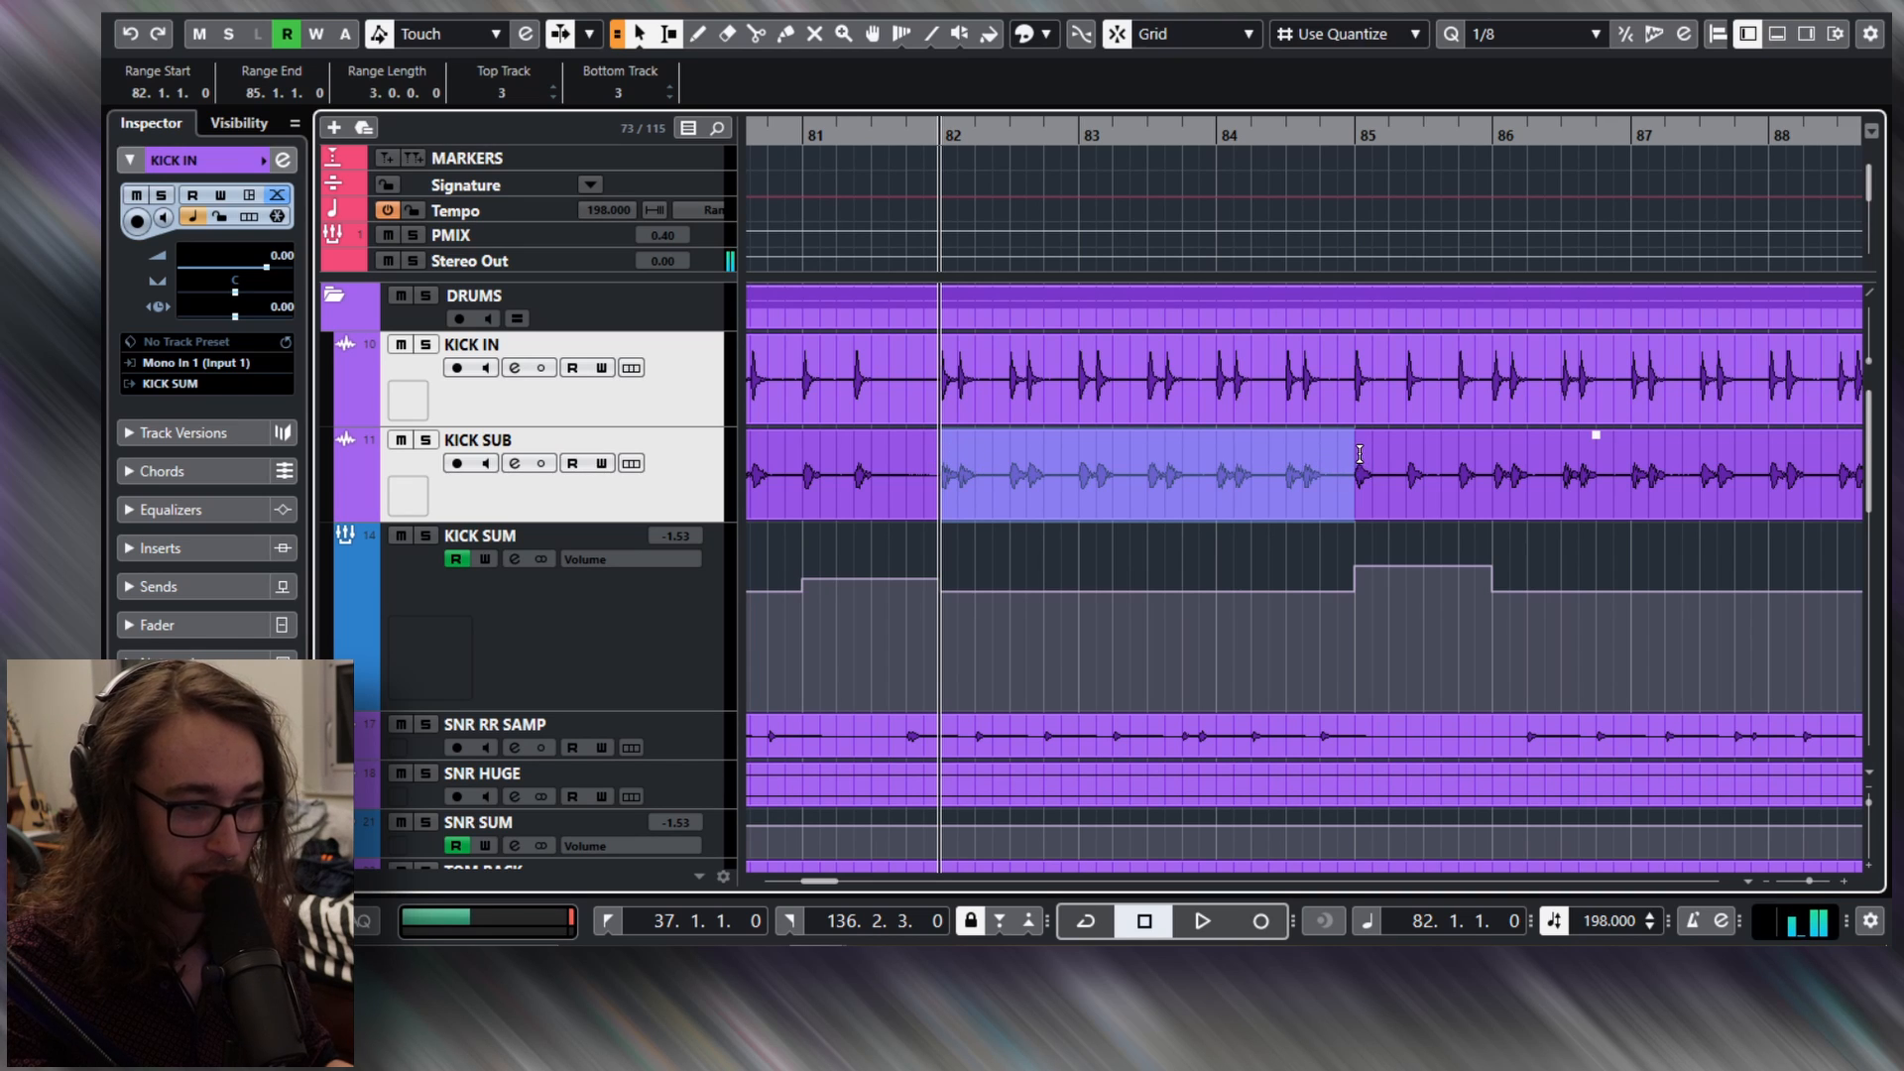
- Delete the raised KICK SUM volume section between bars 85 and 86, and play the passage from just before bar 82
left_click(939, 676)
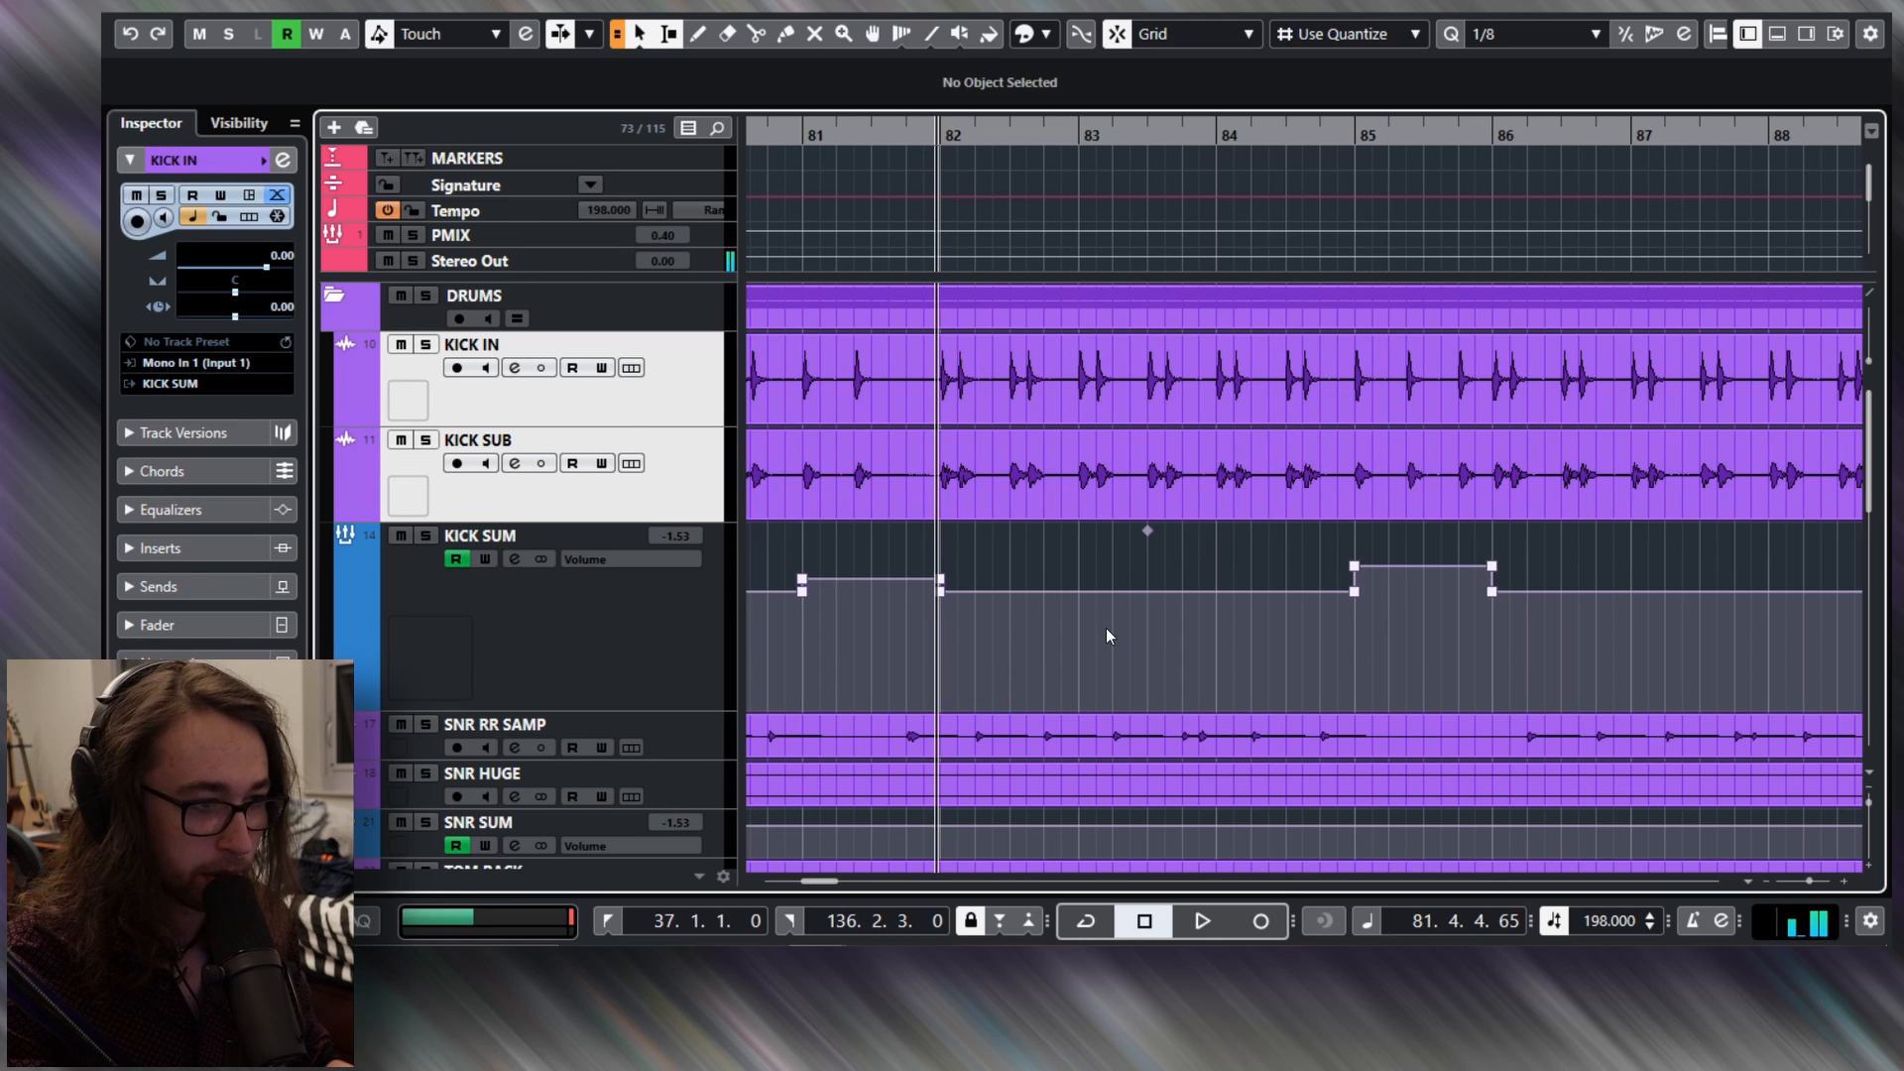
left_click(1355, 568)
key("Delete")
left_click(1492, 570)
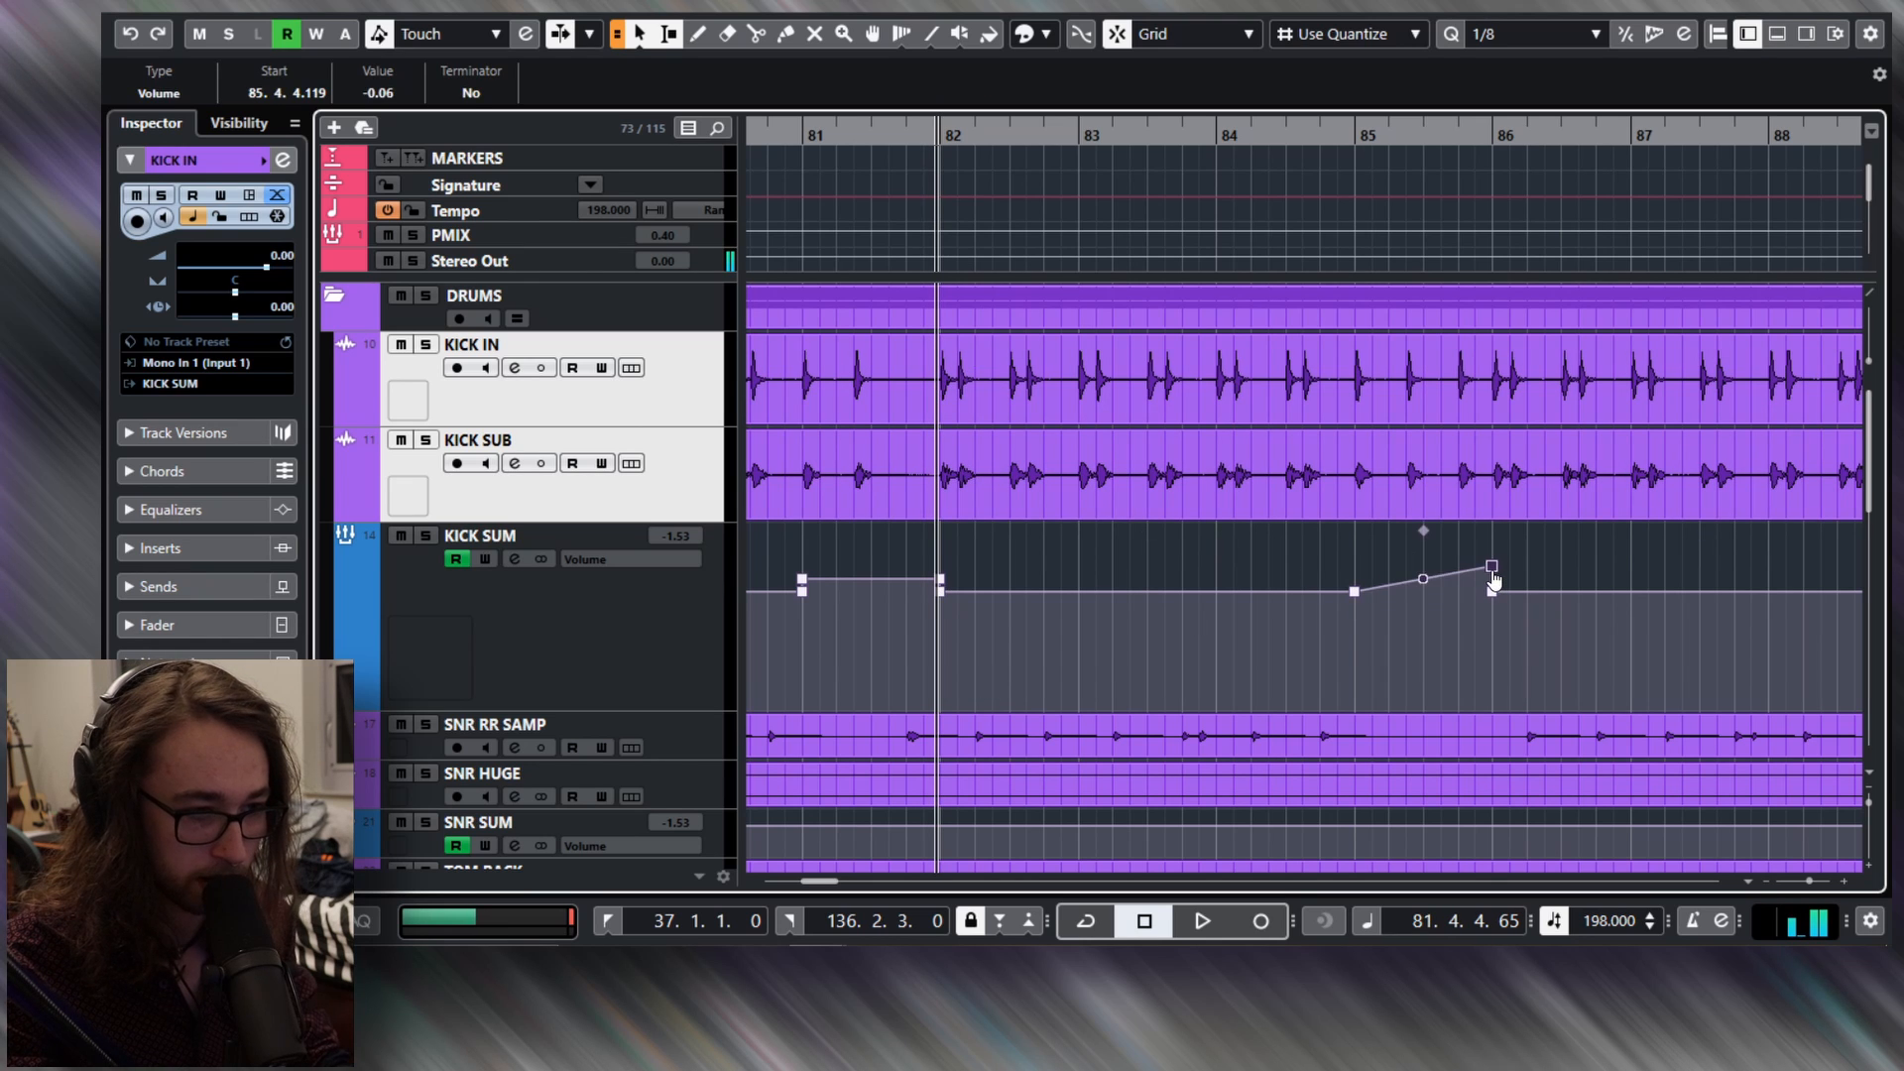
key("Delete")
key("space")
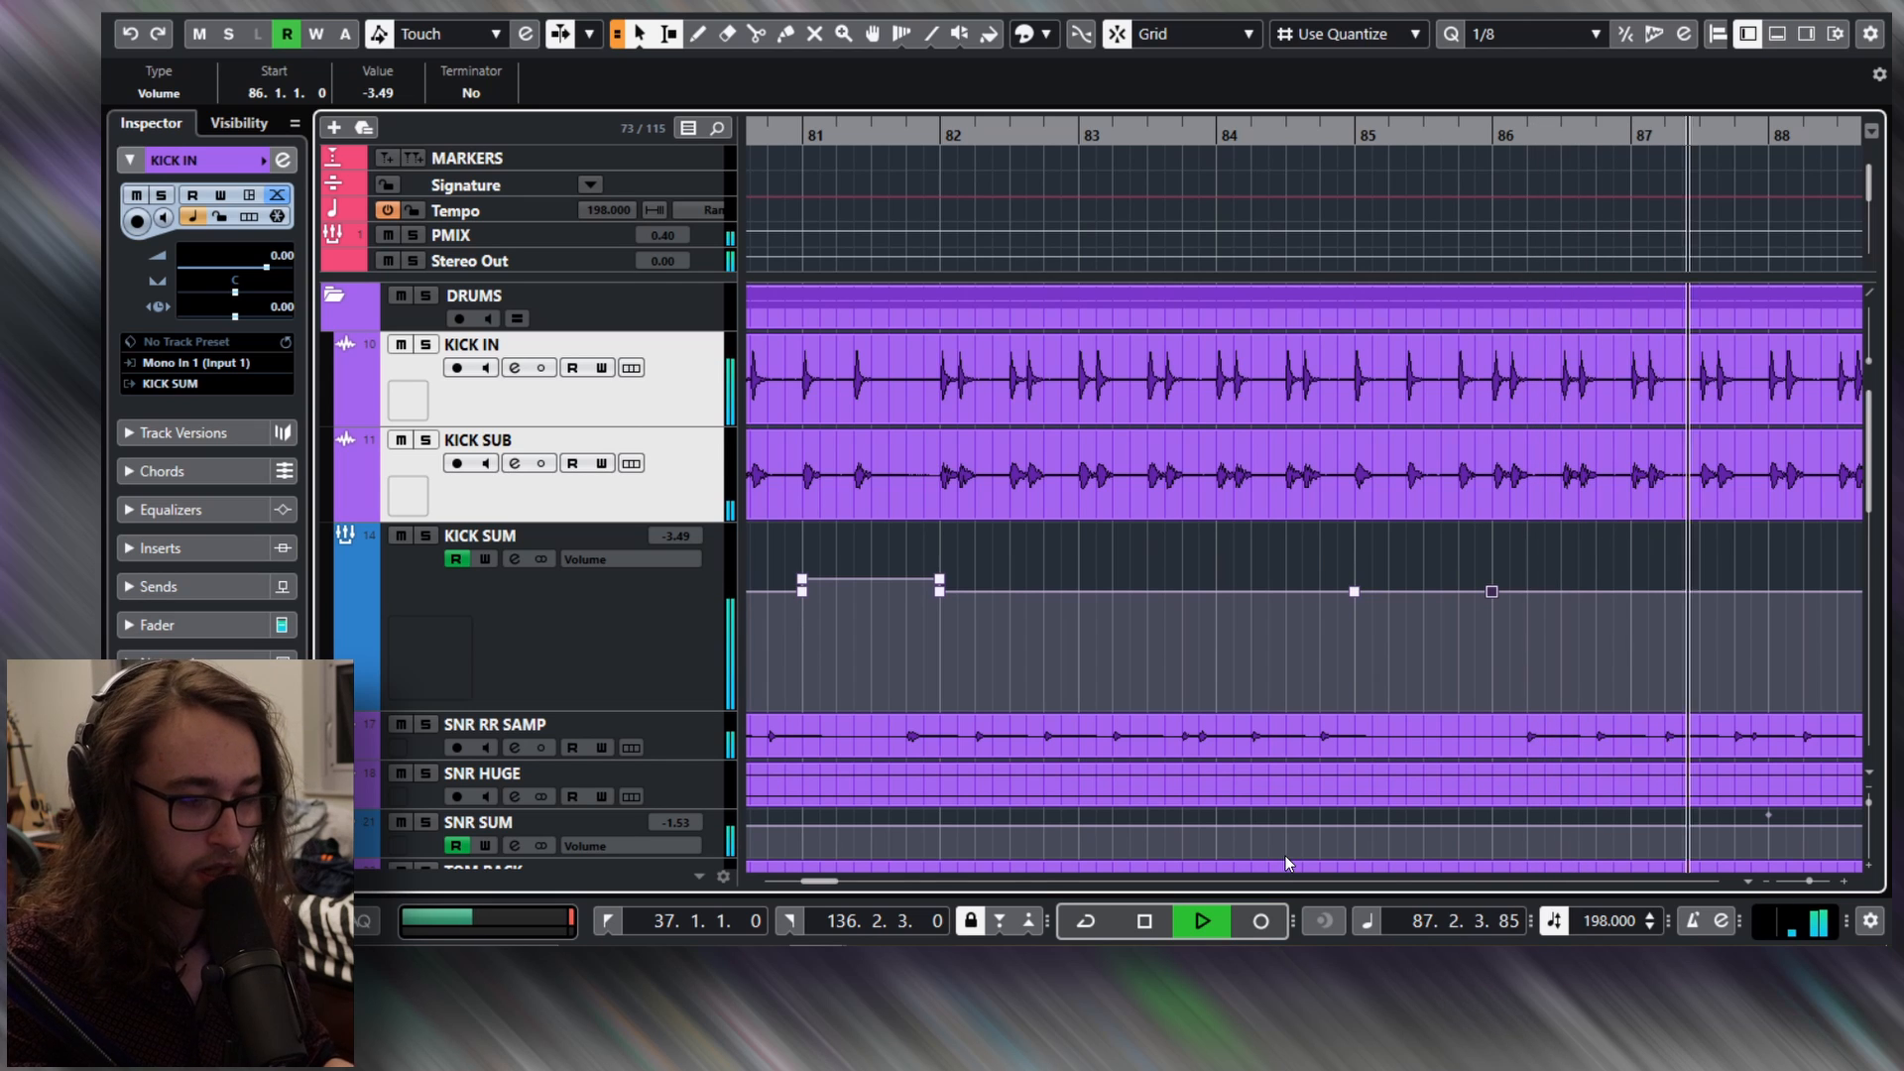
key("space")
- Restore the raised KICK SUM volume section of about 0 dB between bars 85 and 86, and set the playhead just before bar 82
left_click_drag(1358, 537, 1493, 541)
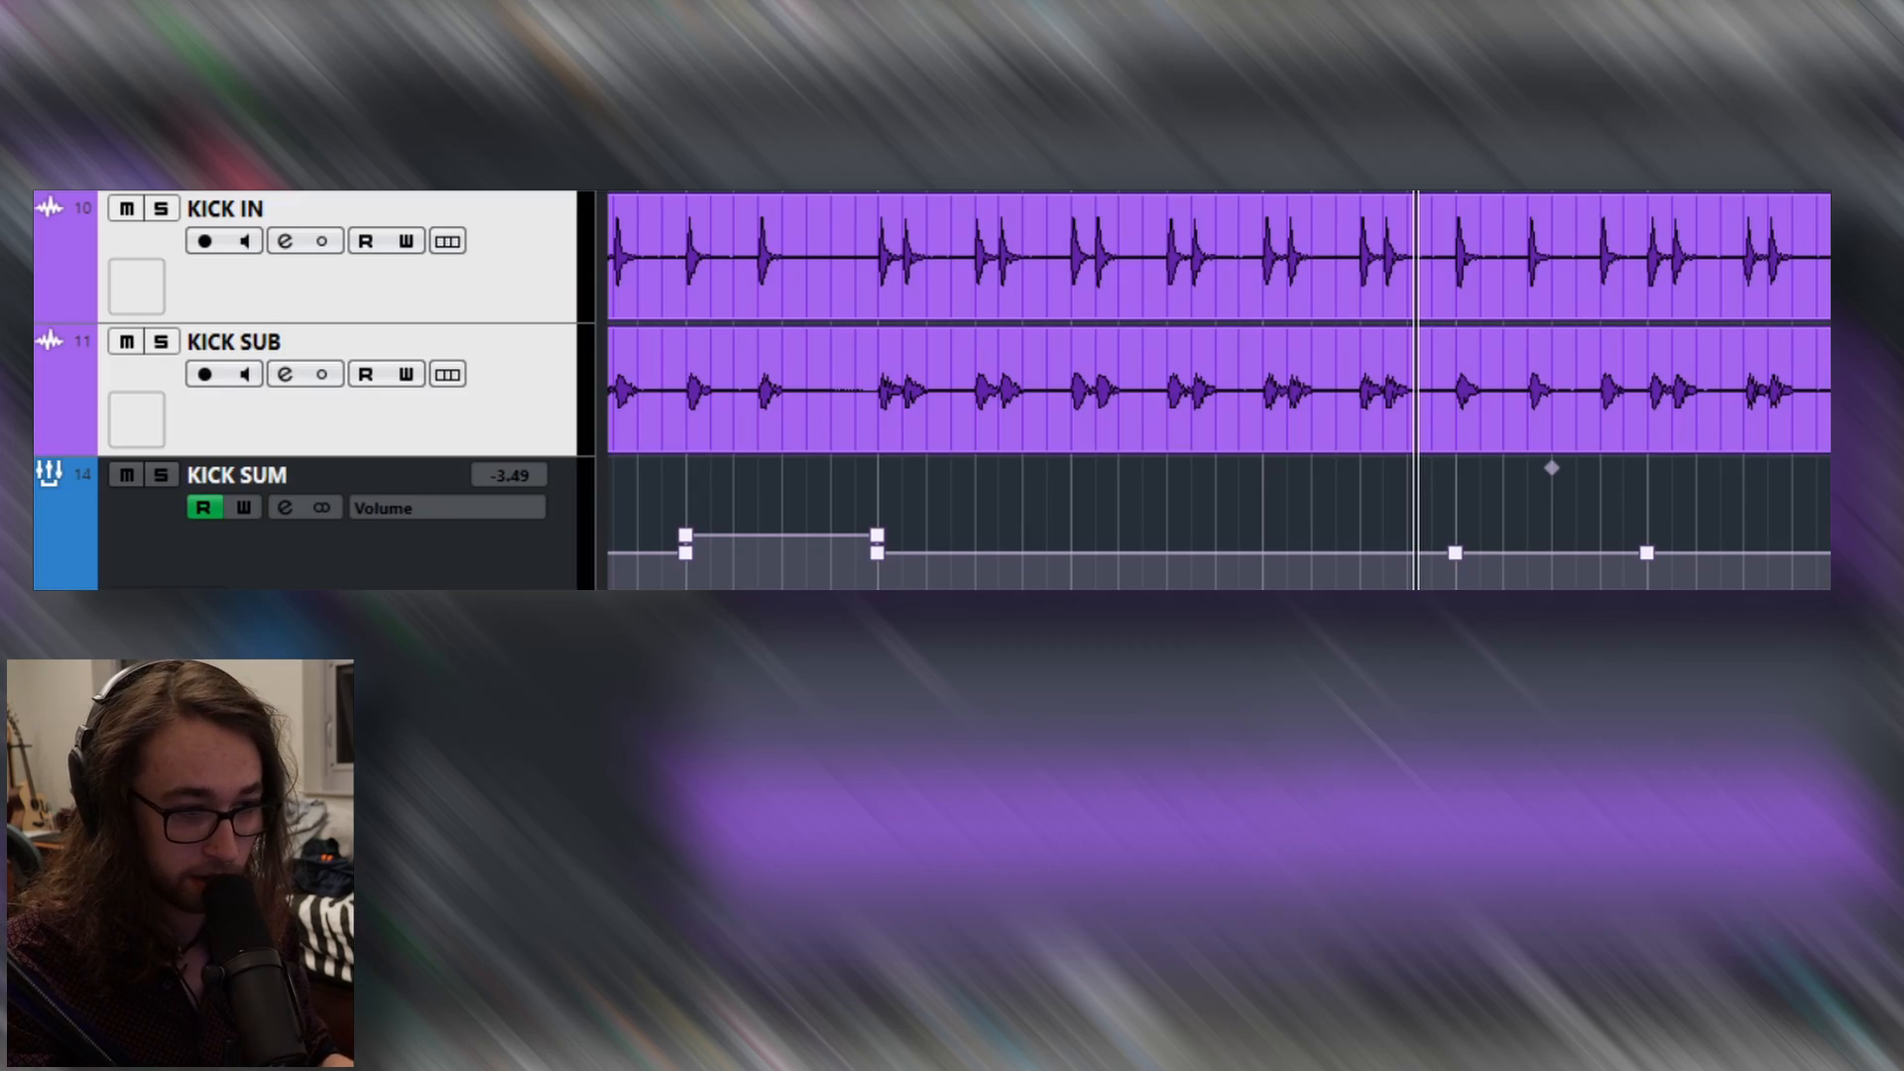
left_click(1647, 516)
left_click(1455, 517)
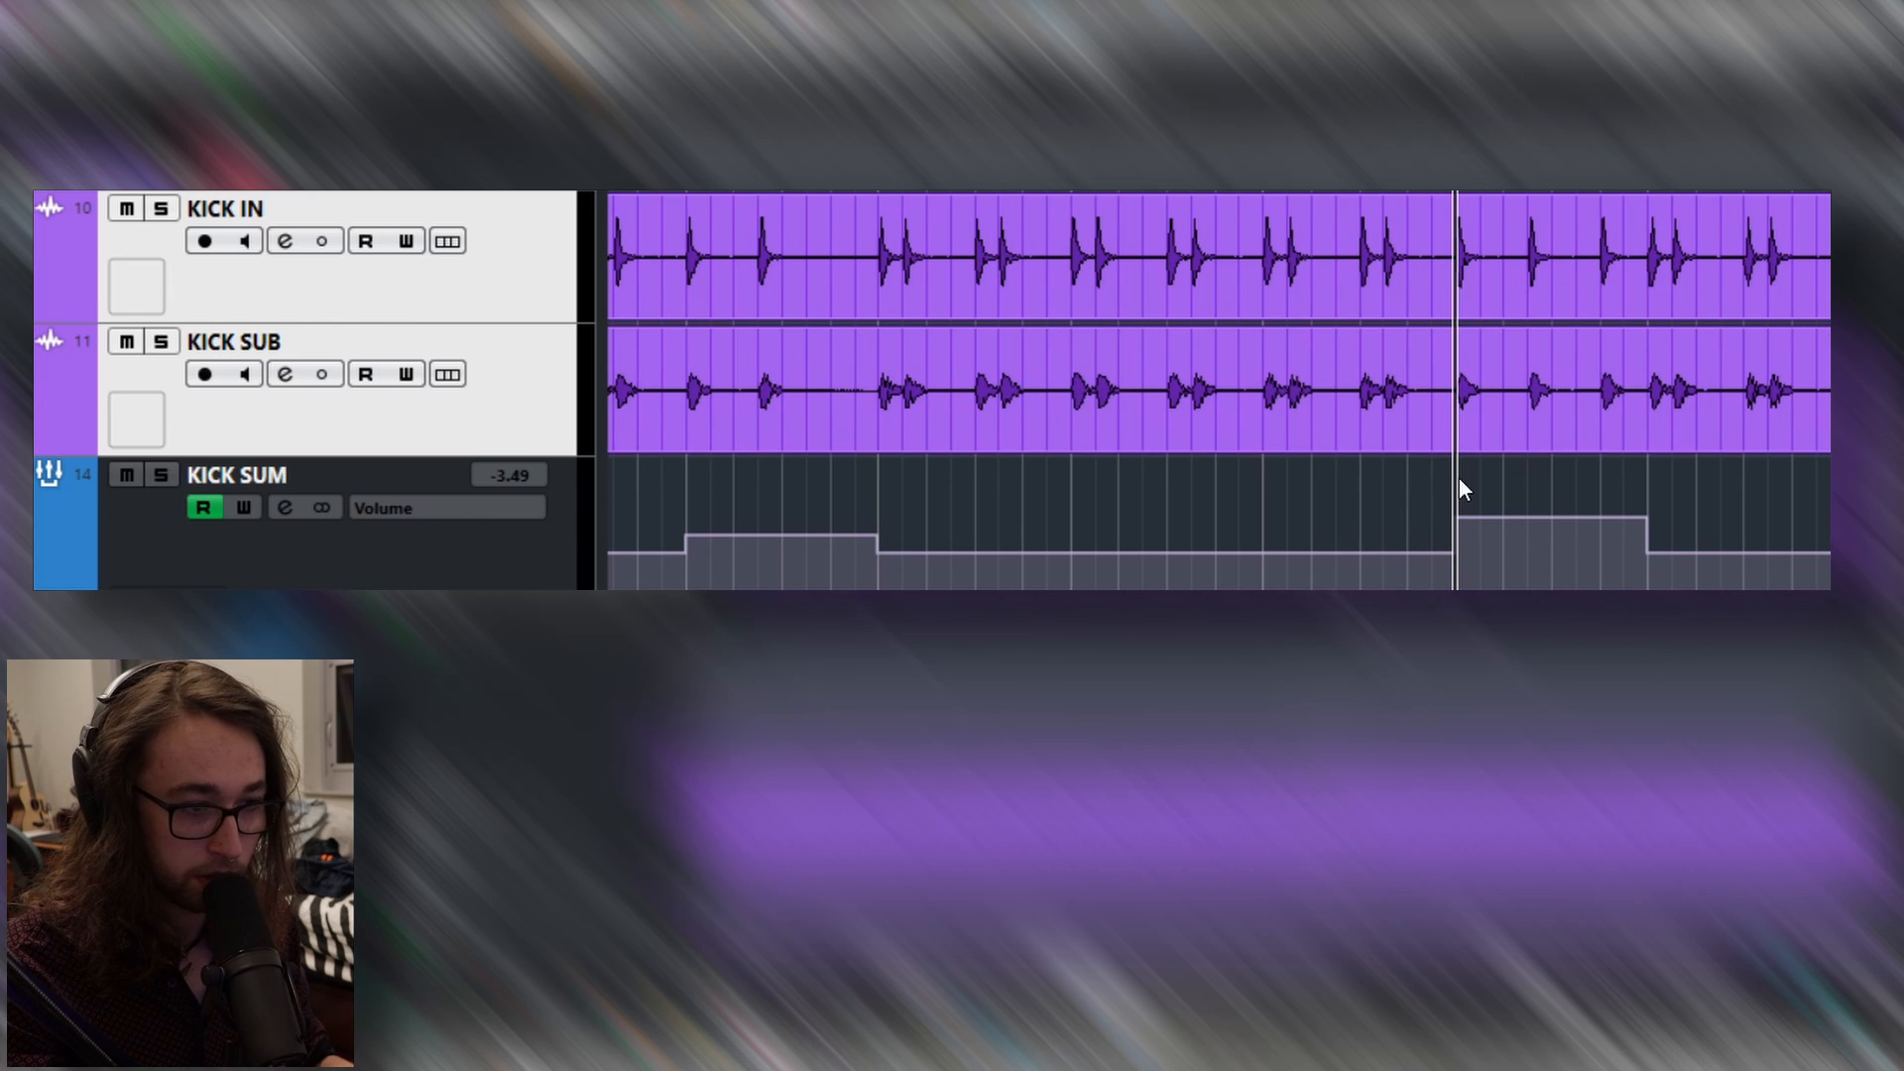
left_click(1394, 586)
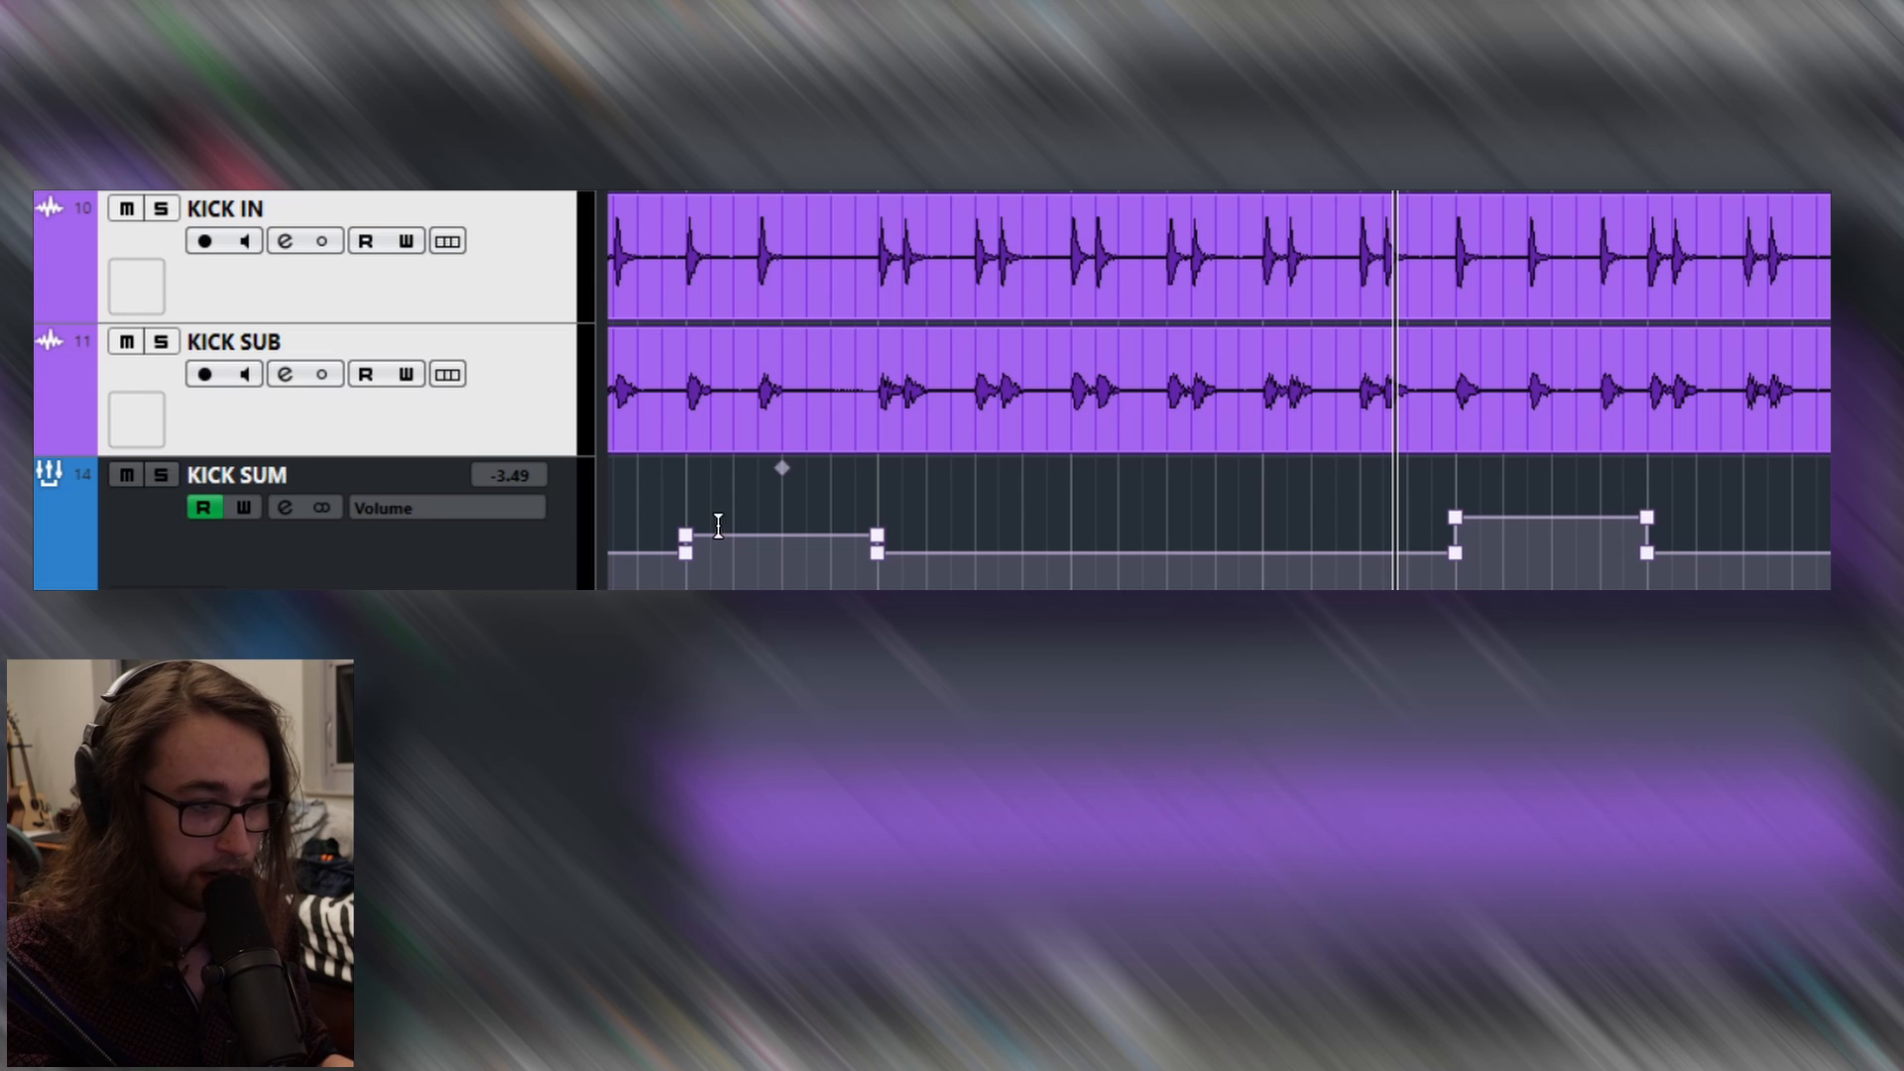
left_click(870, 585)
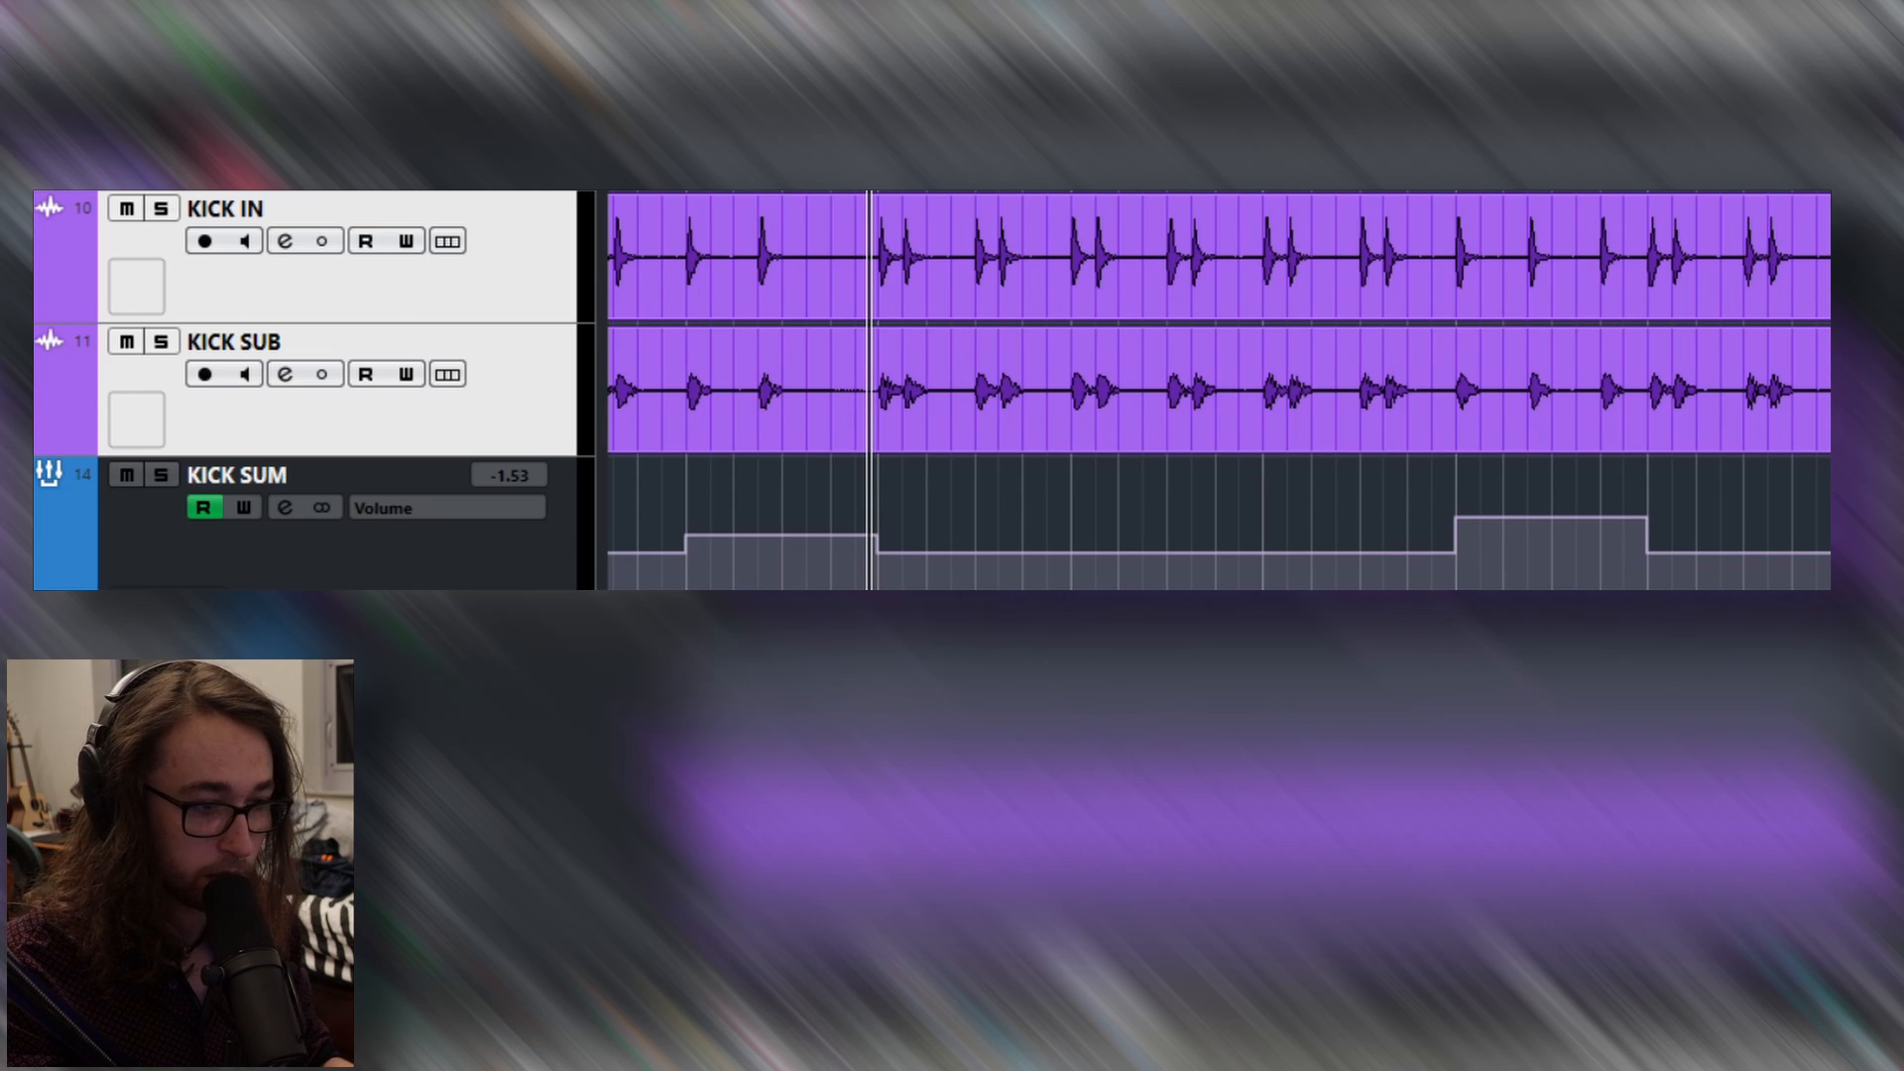
- Mark bars 85 to 86 on the KICK SUB track, and play from bar 82 through the raised KICK SUM volume section
left_click_drag(879, 377, 1648, 361)
left_click(1500, 367)
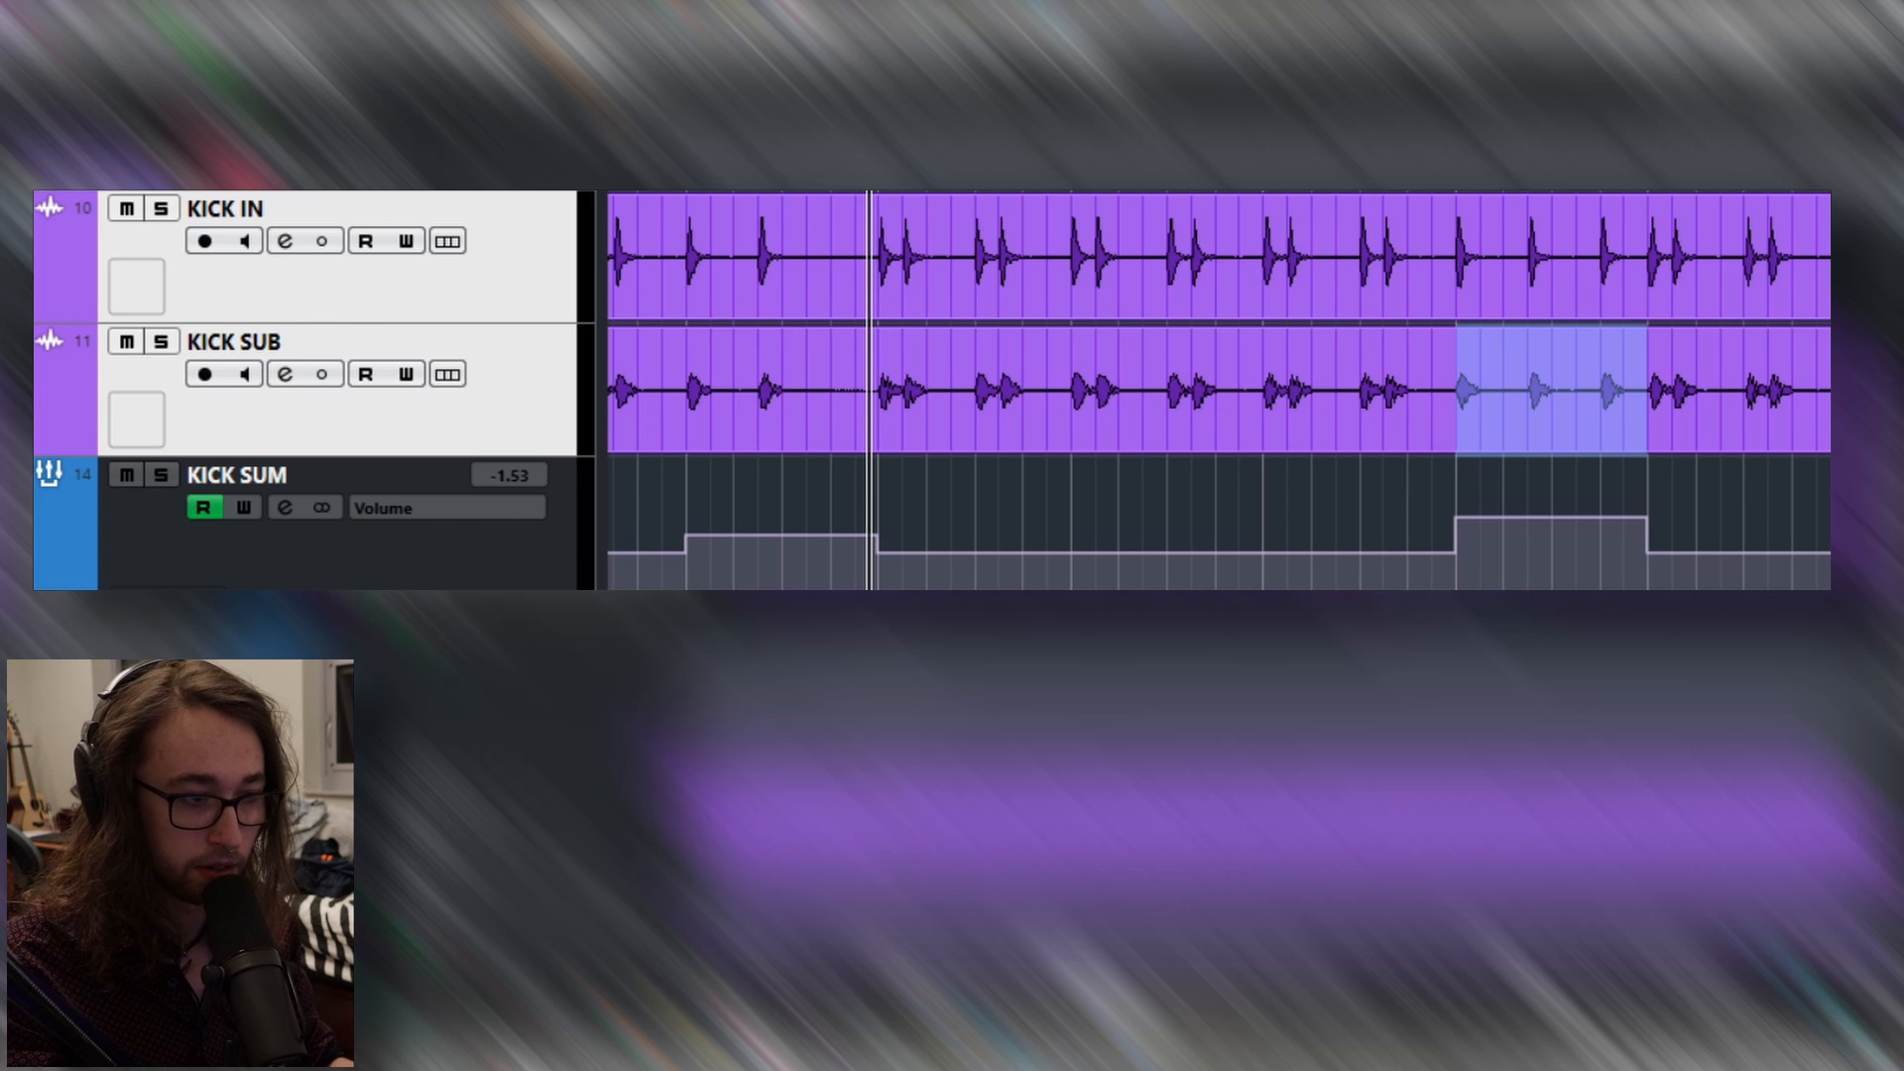
left_click(884, 486)
key("space")
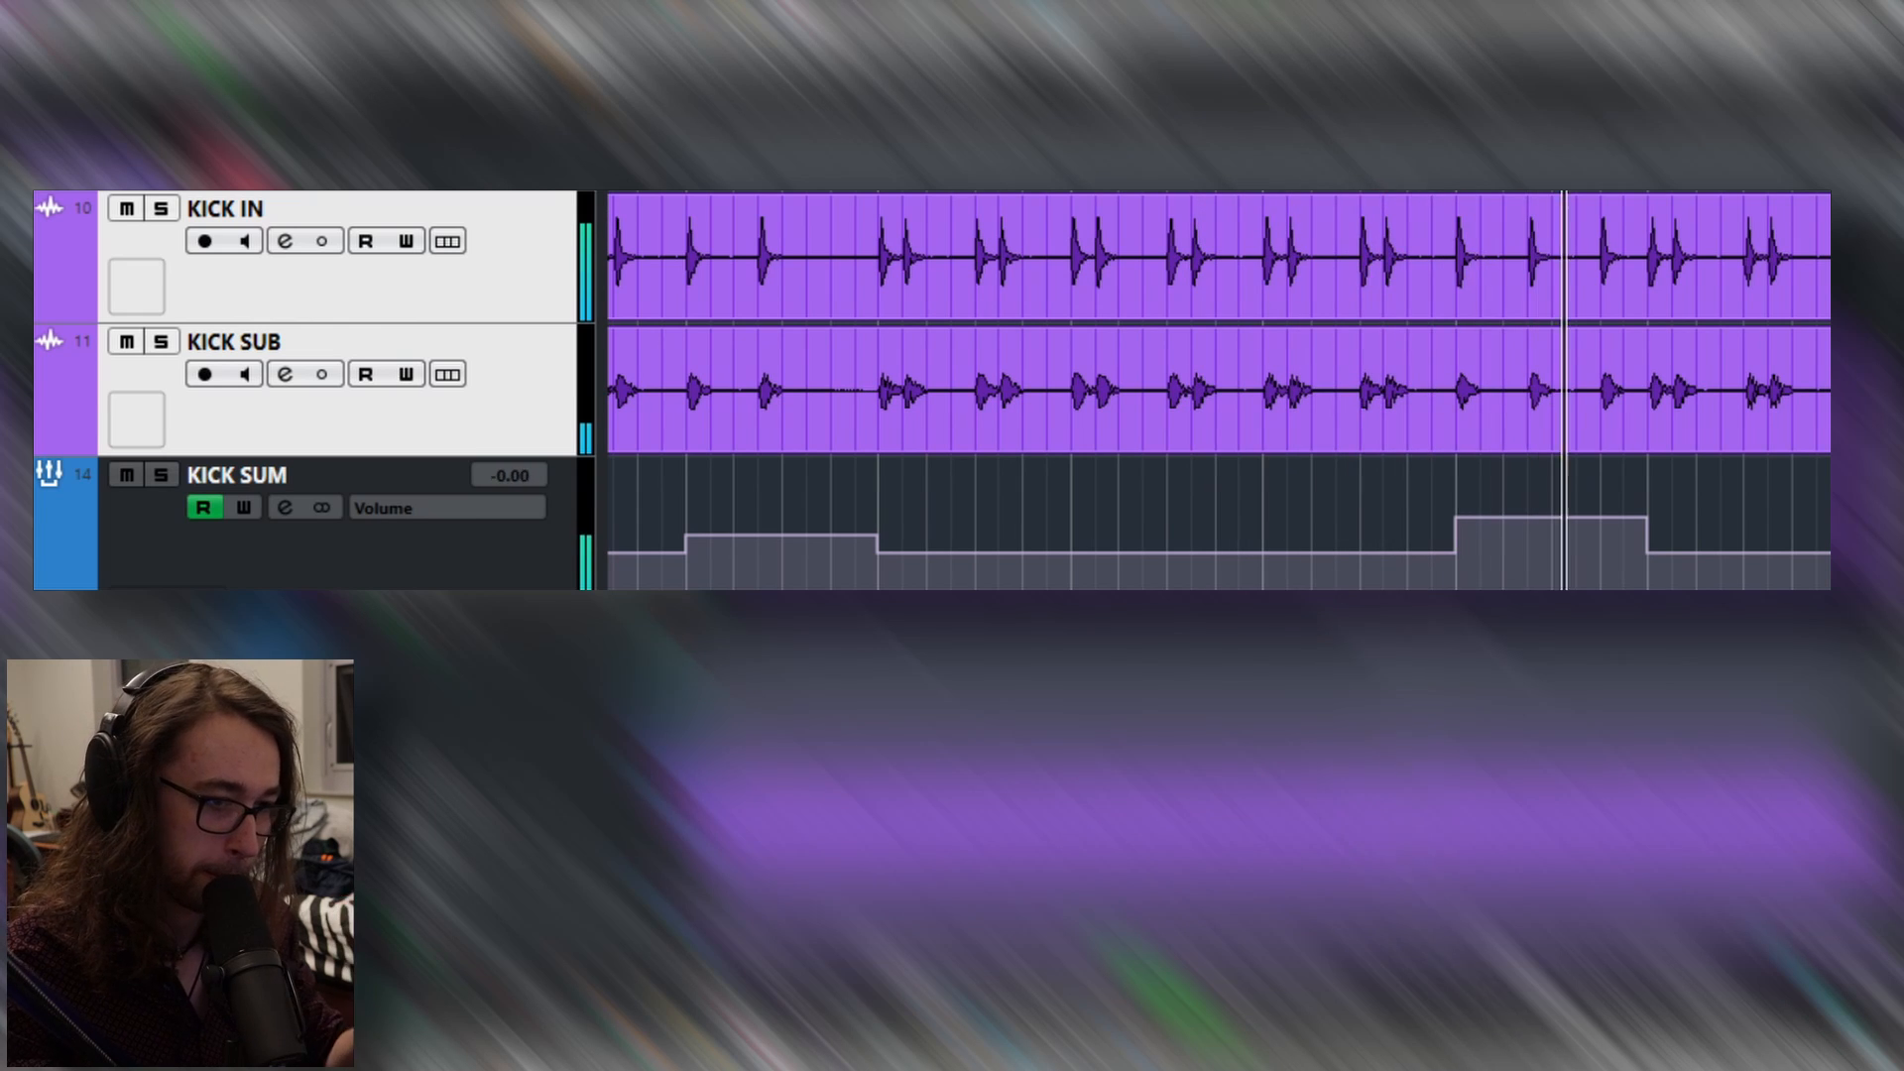
- Remove the raised KICK SUM volume section between bars 85 and 86, and play again from bar 82
key("space")
left_click(1456, 517)
left_click(1648, 517)
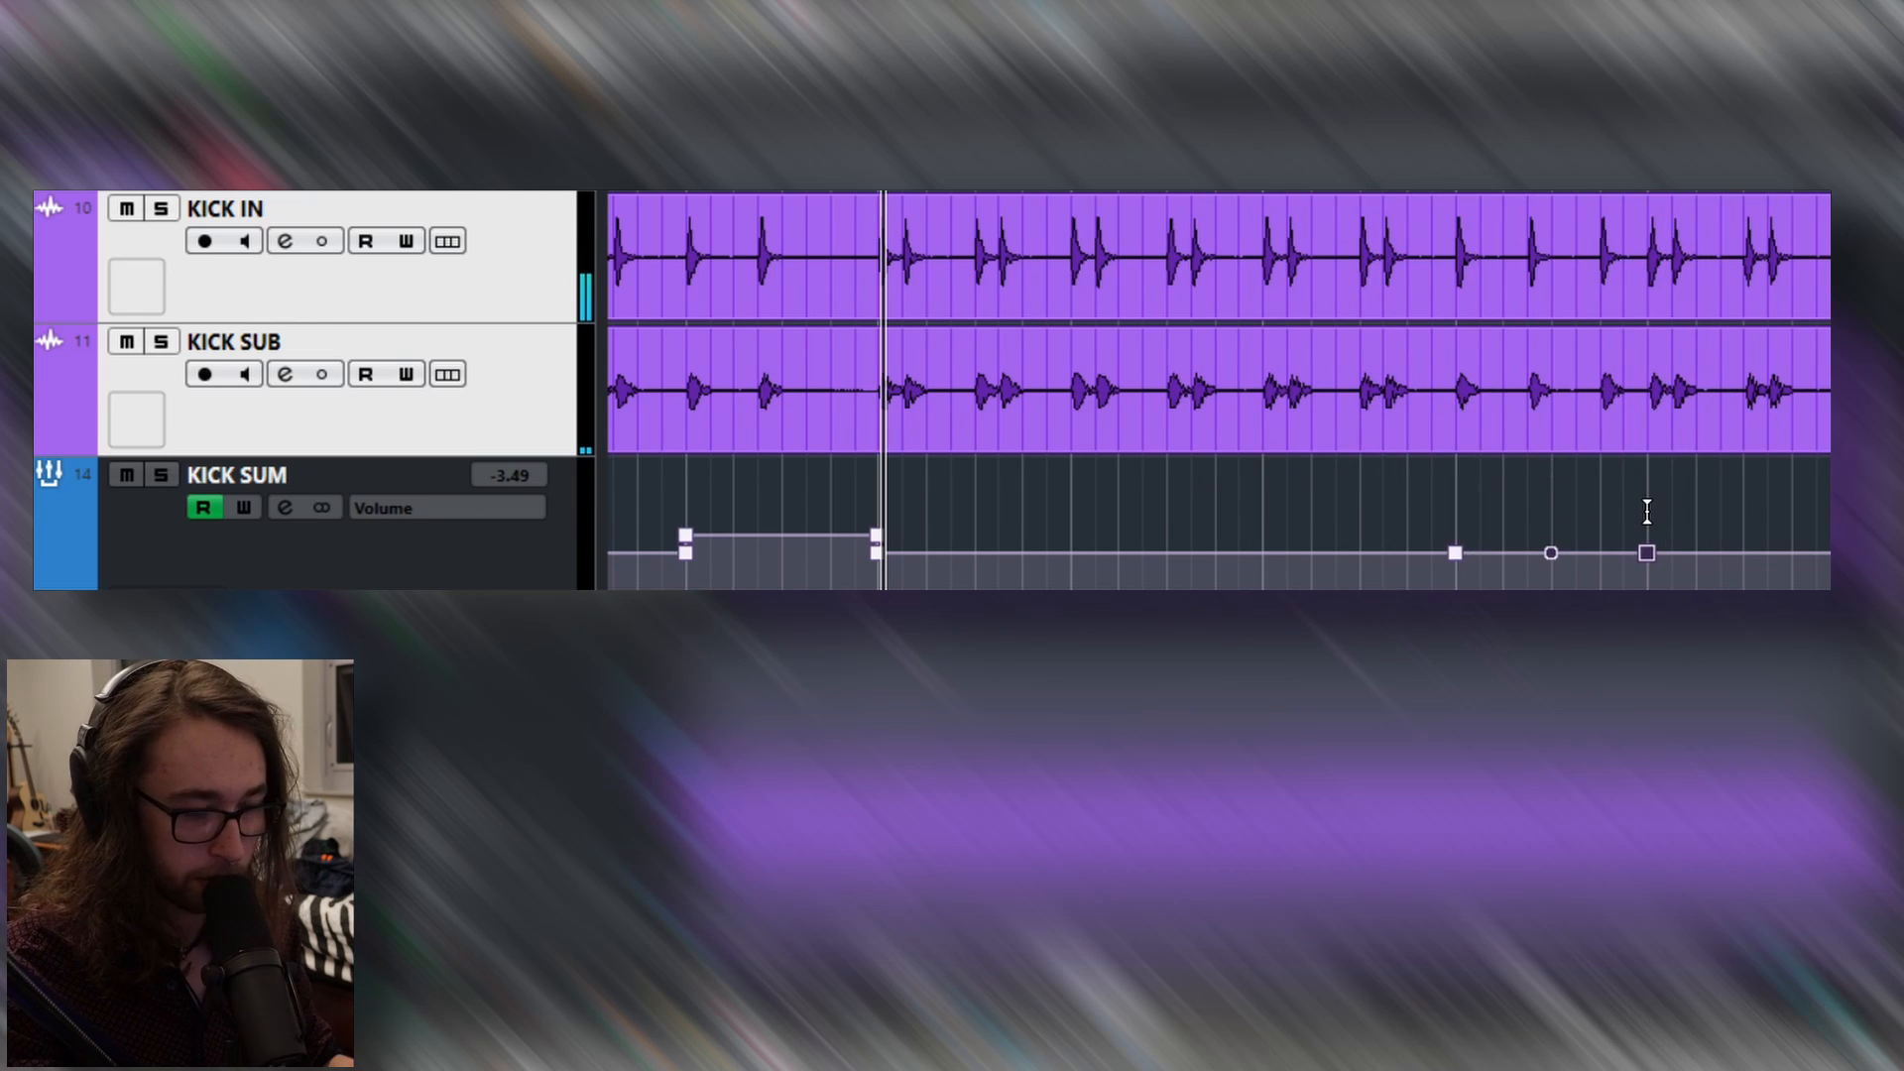
key("space")
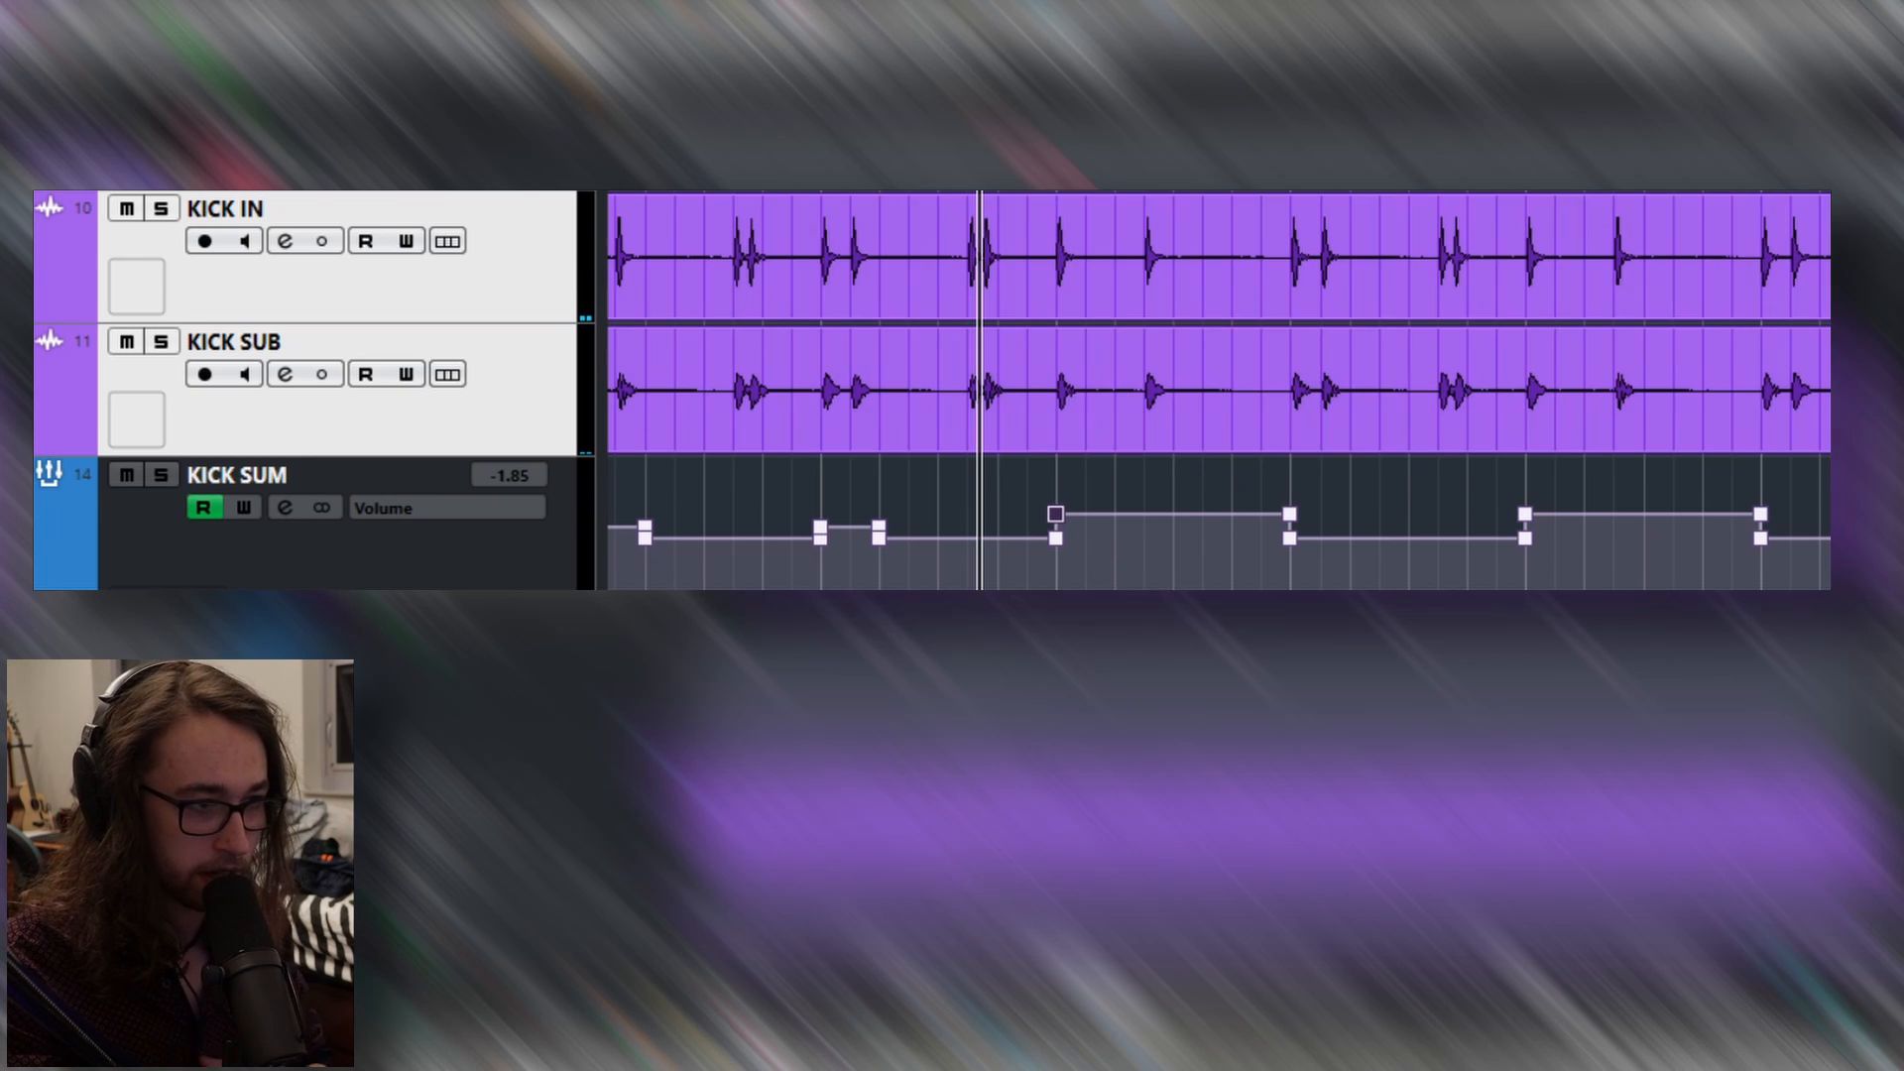
- Mark the range on KICK IN between the two raised KICK SUM volume sections, and set the playhead inside the first raised section
left_click_drag(1050, 229, 1525, 232)
left_click(1310, 229)
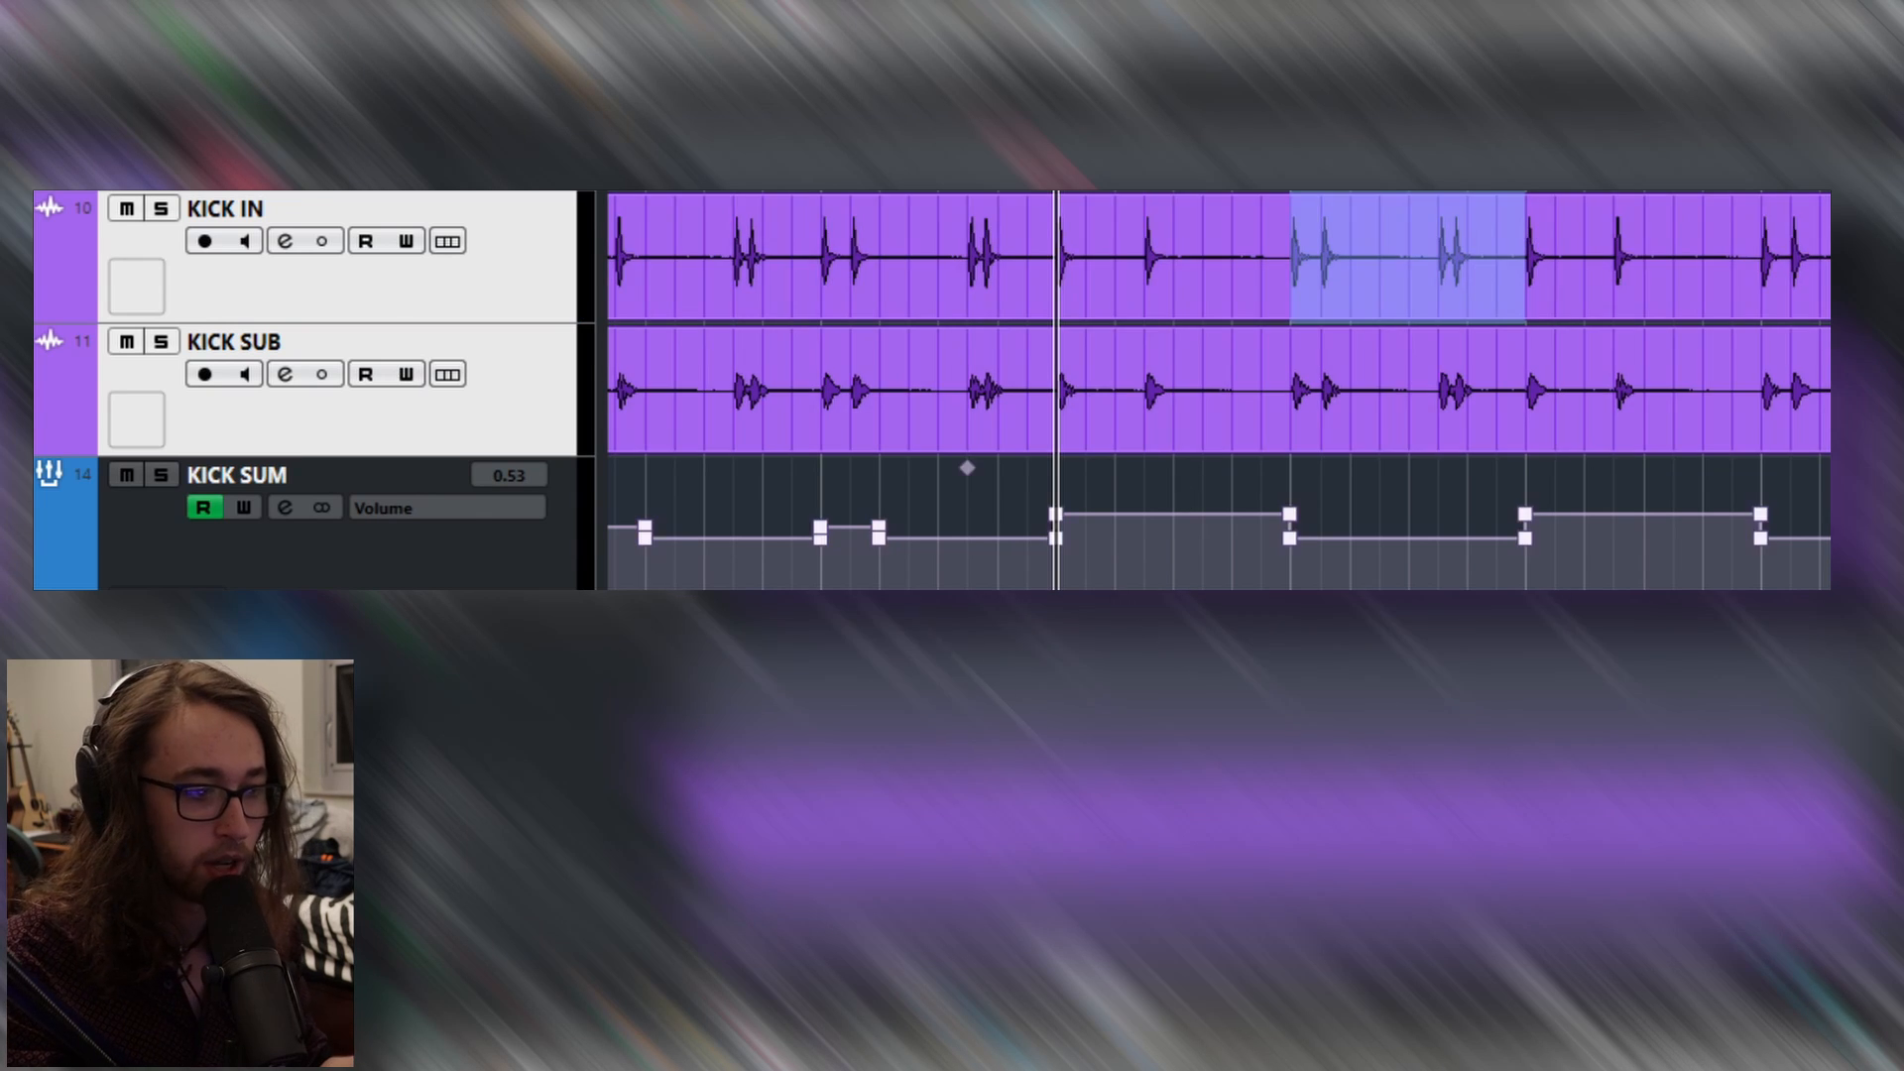
left_click(1132, 567)
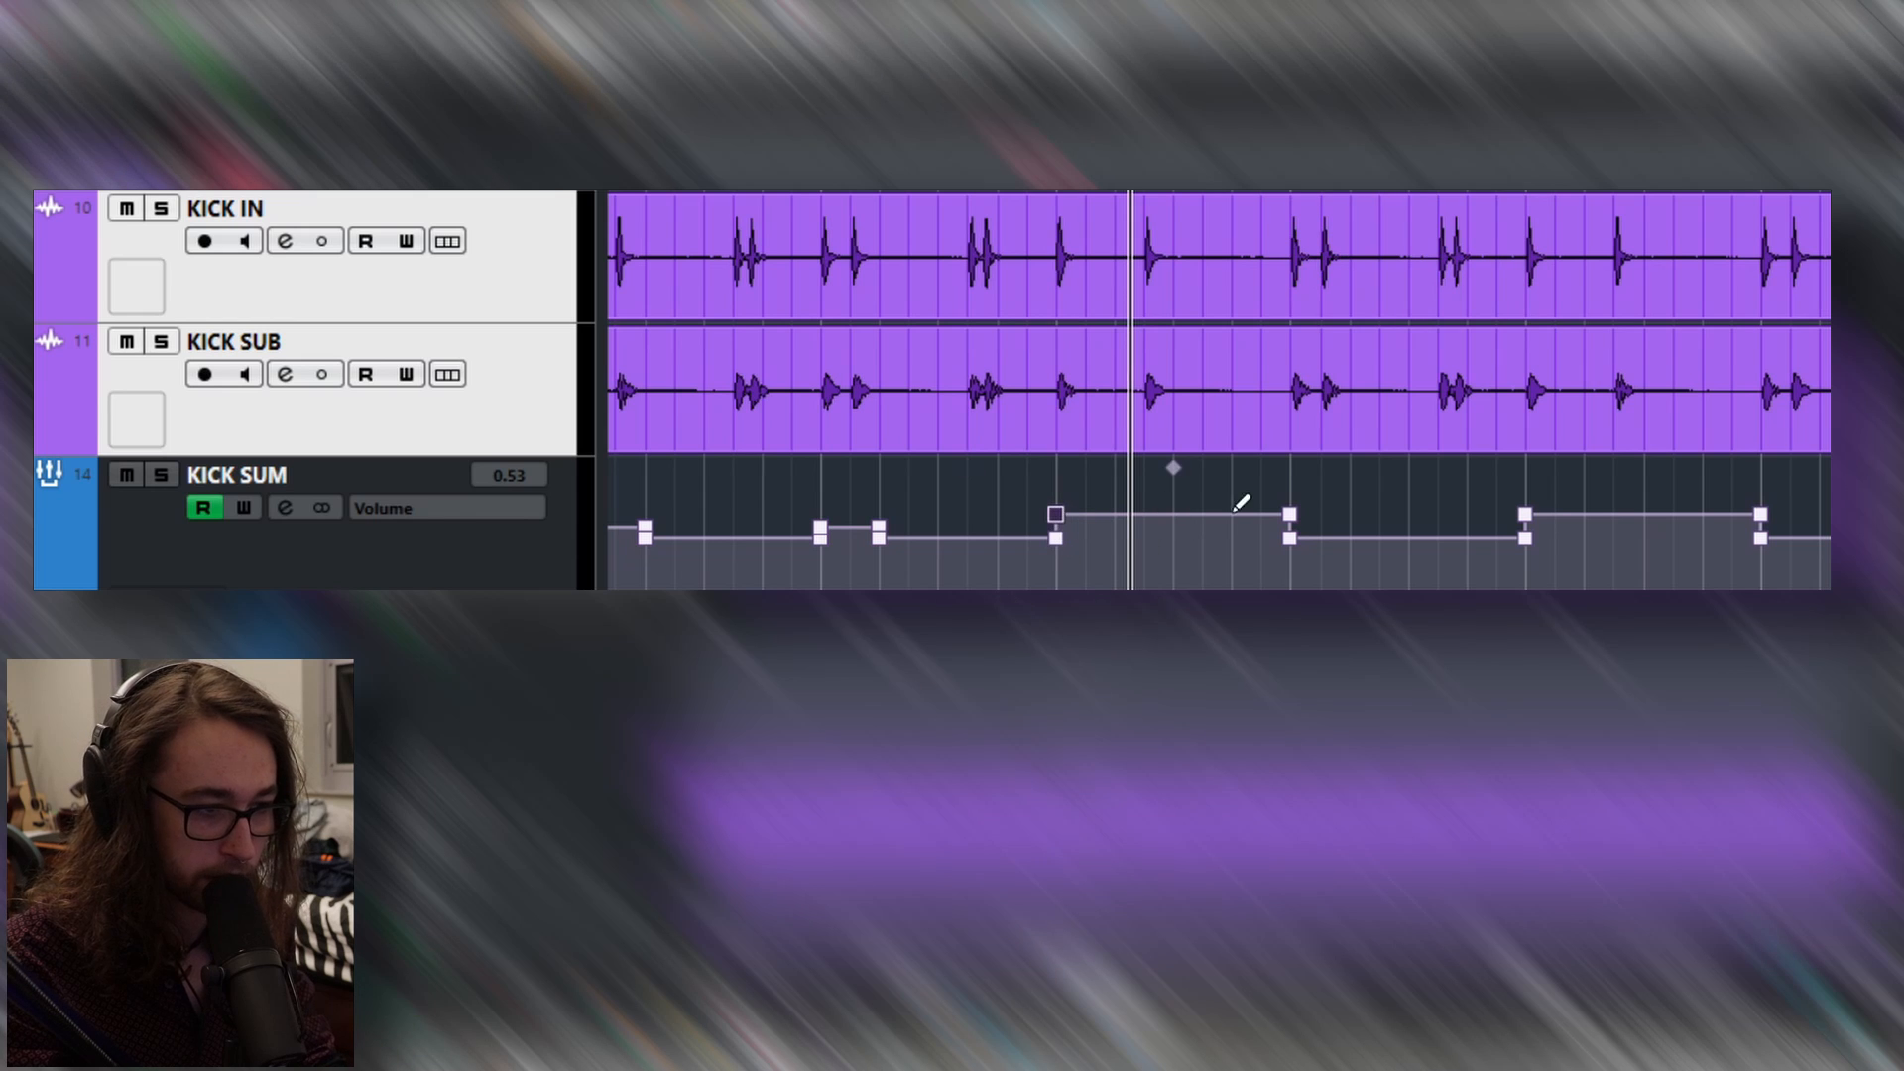
- Delete both raised KICK SUM volume sections, and play from where the first one began
key("Delete")
key("Delete")
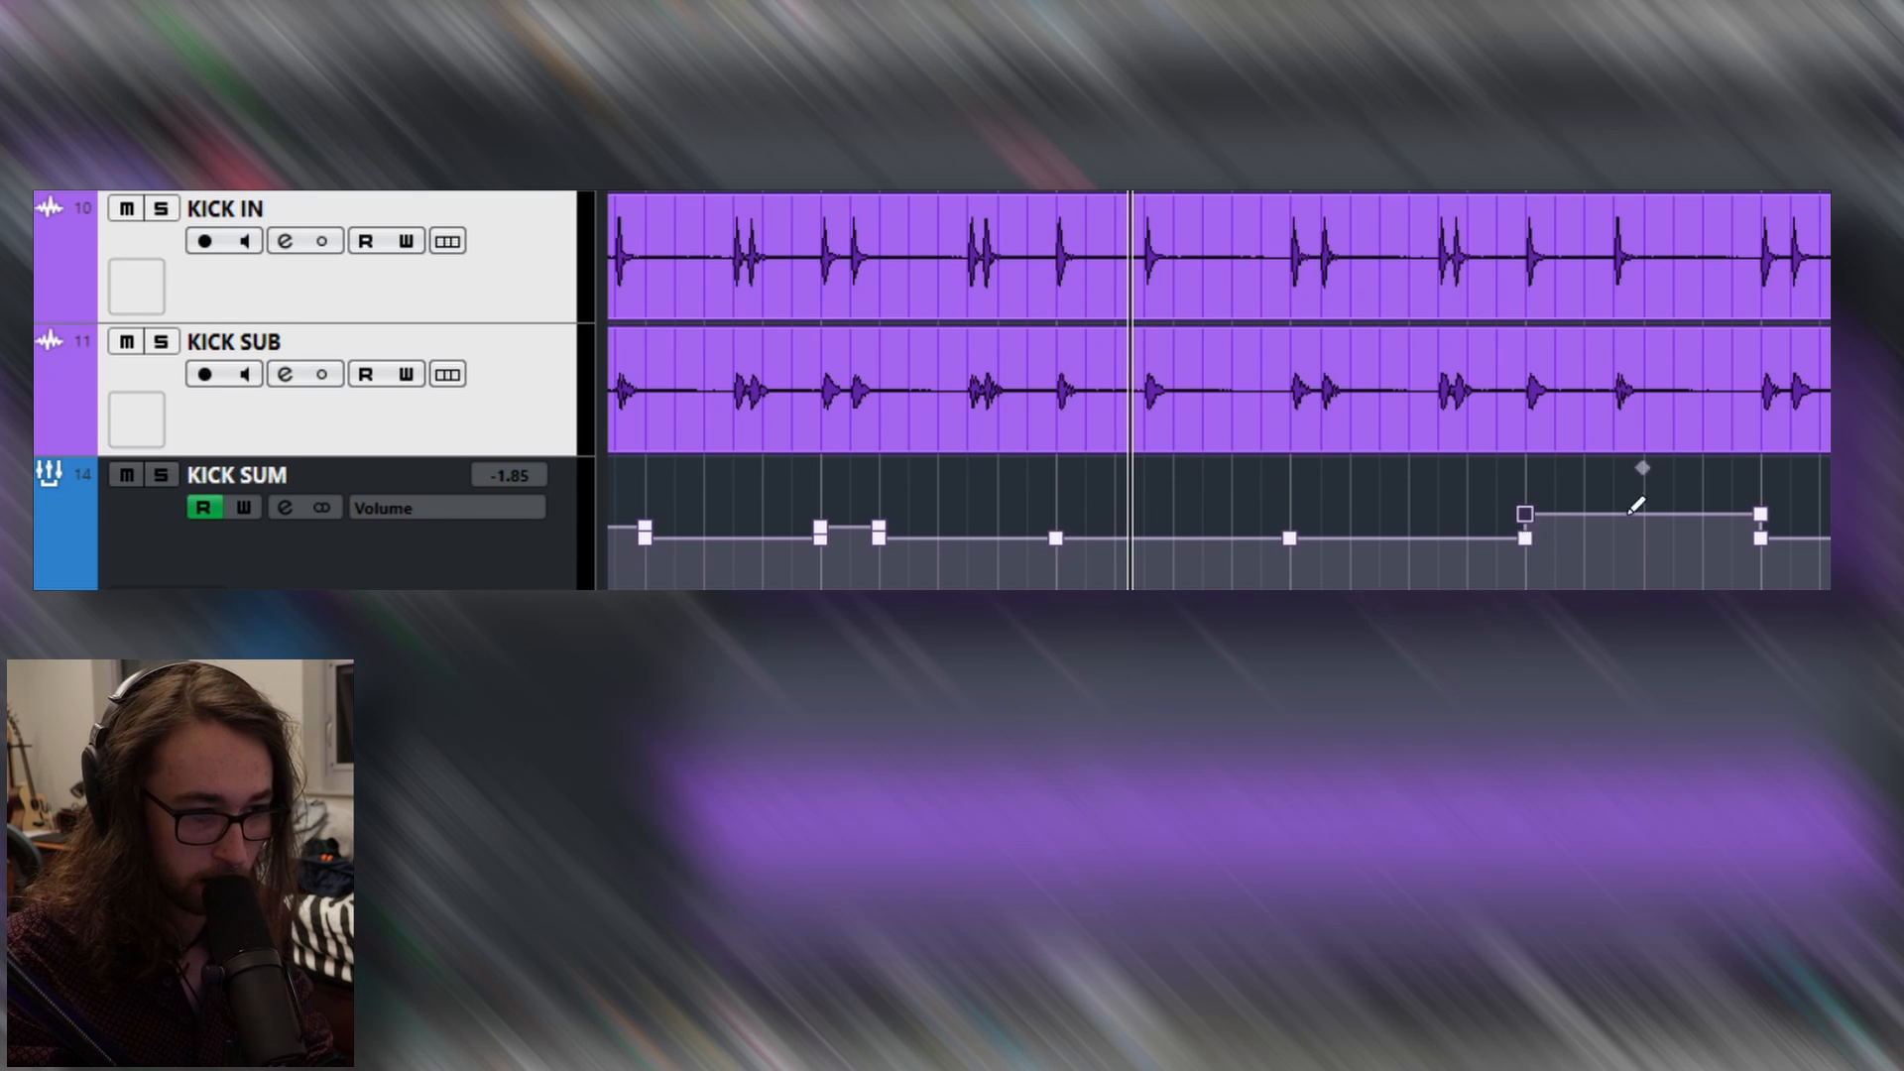
key("Delete")
key("Delete")
left_click(1056, 192)
key("space")
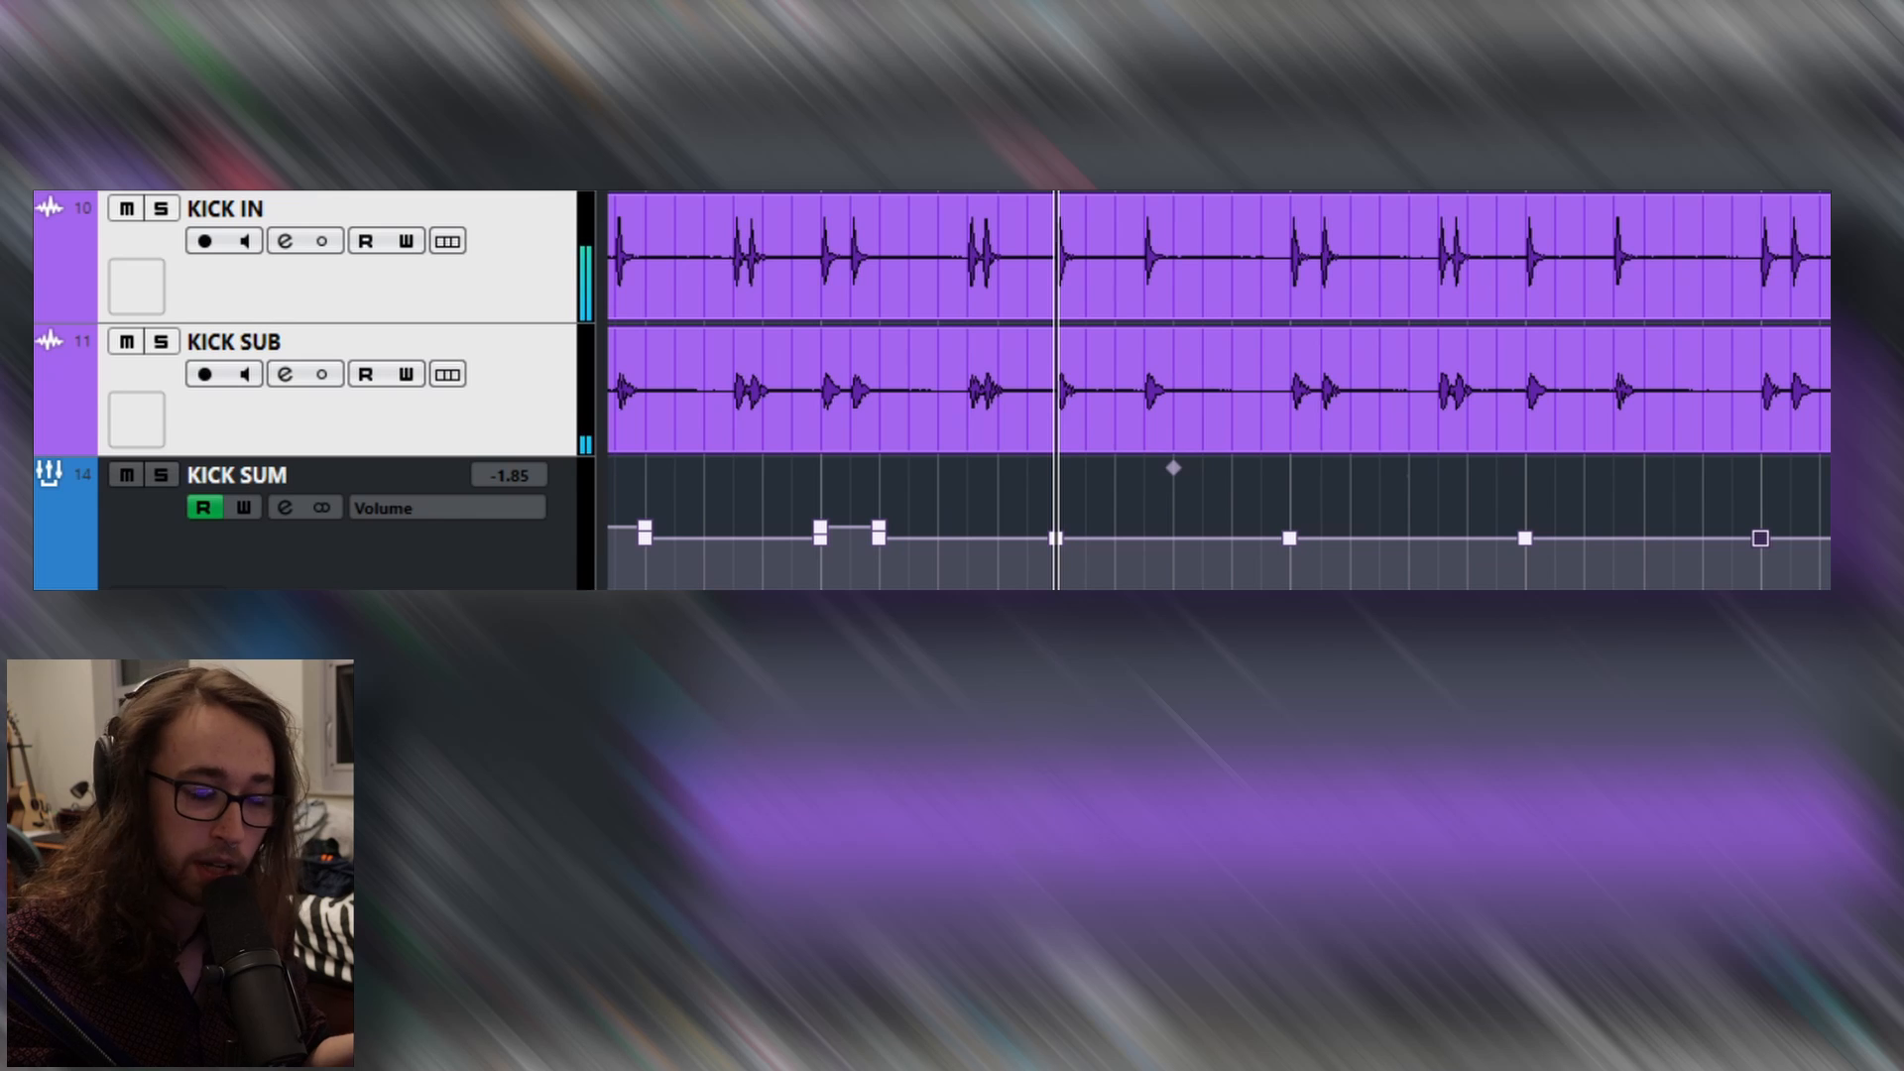
left_click_drag(1056, 501, 1278, 511)
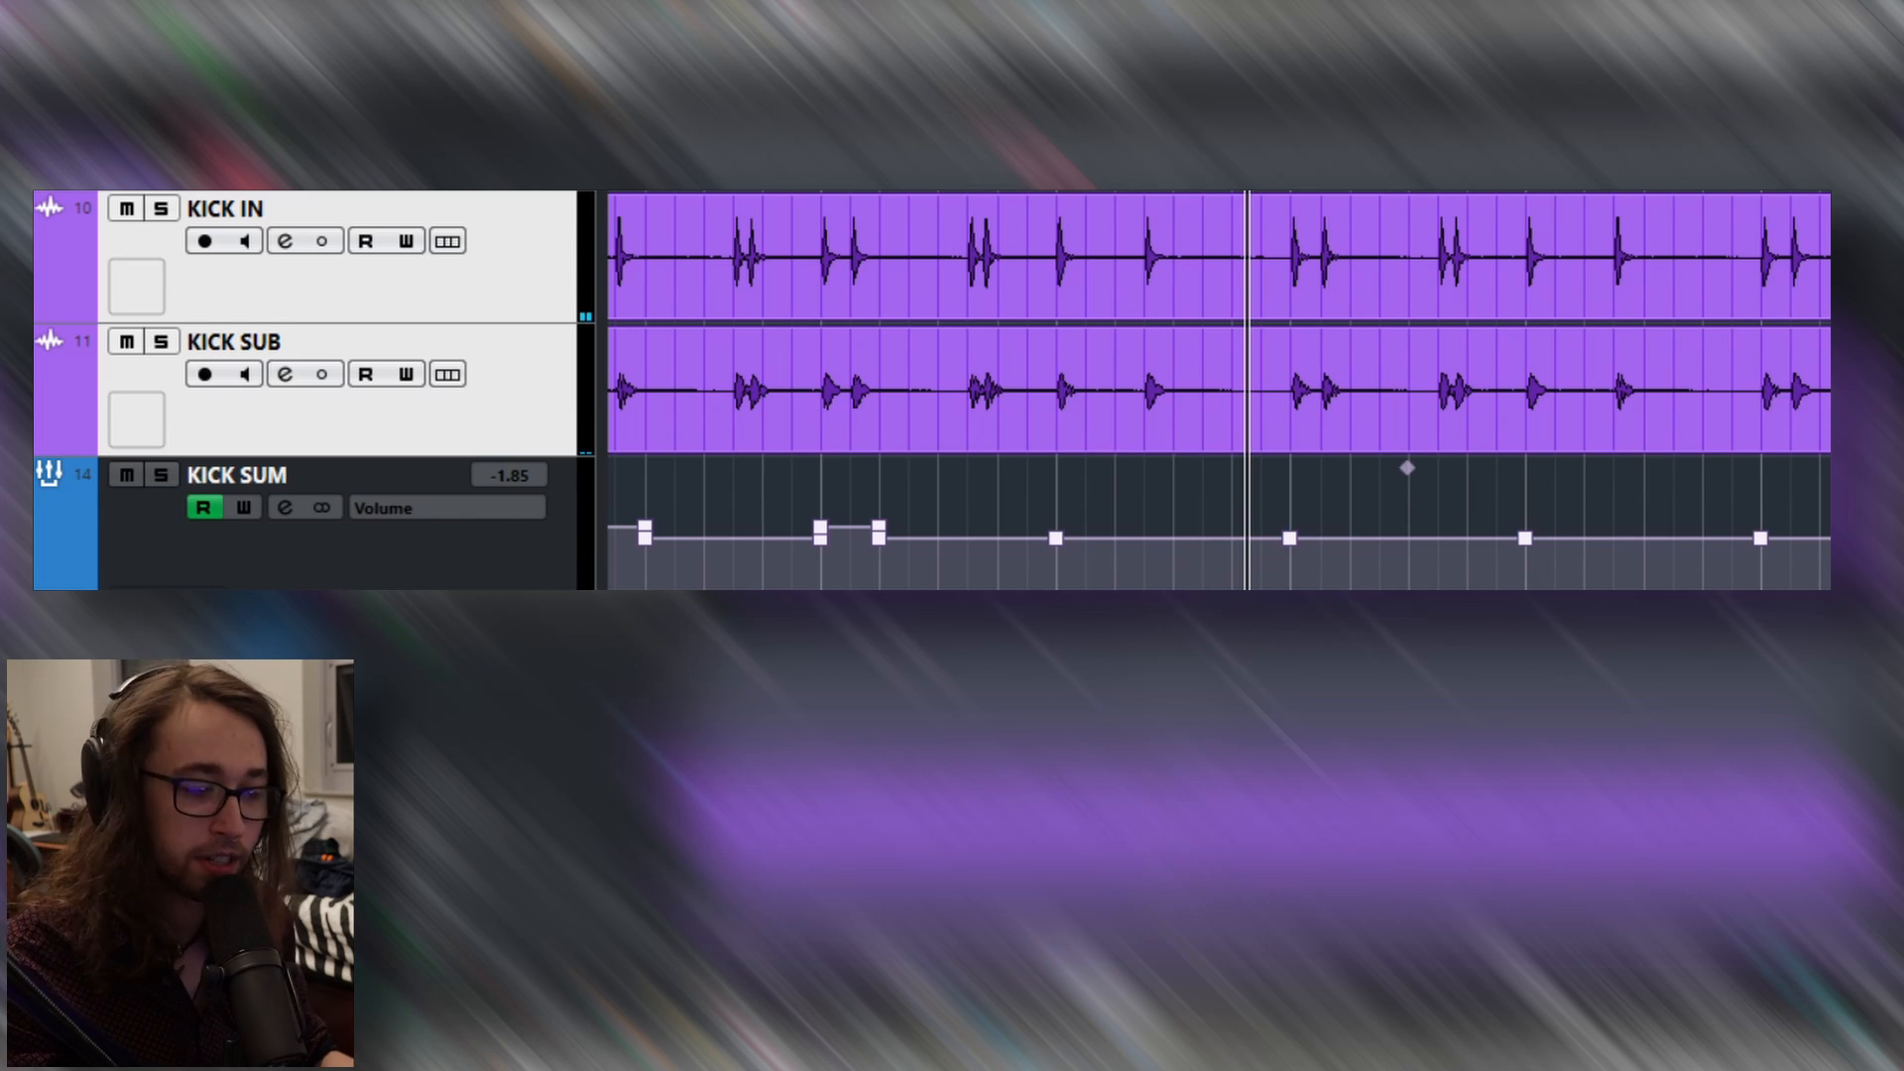
- Undo the deletion of the two raised KICK SUM volume sections, and play from the start of the first one
key("ctrl+z")
key("ctrl+z")
key("ctrl+z")
key("ctrl+z")
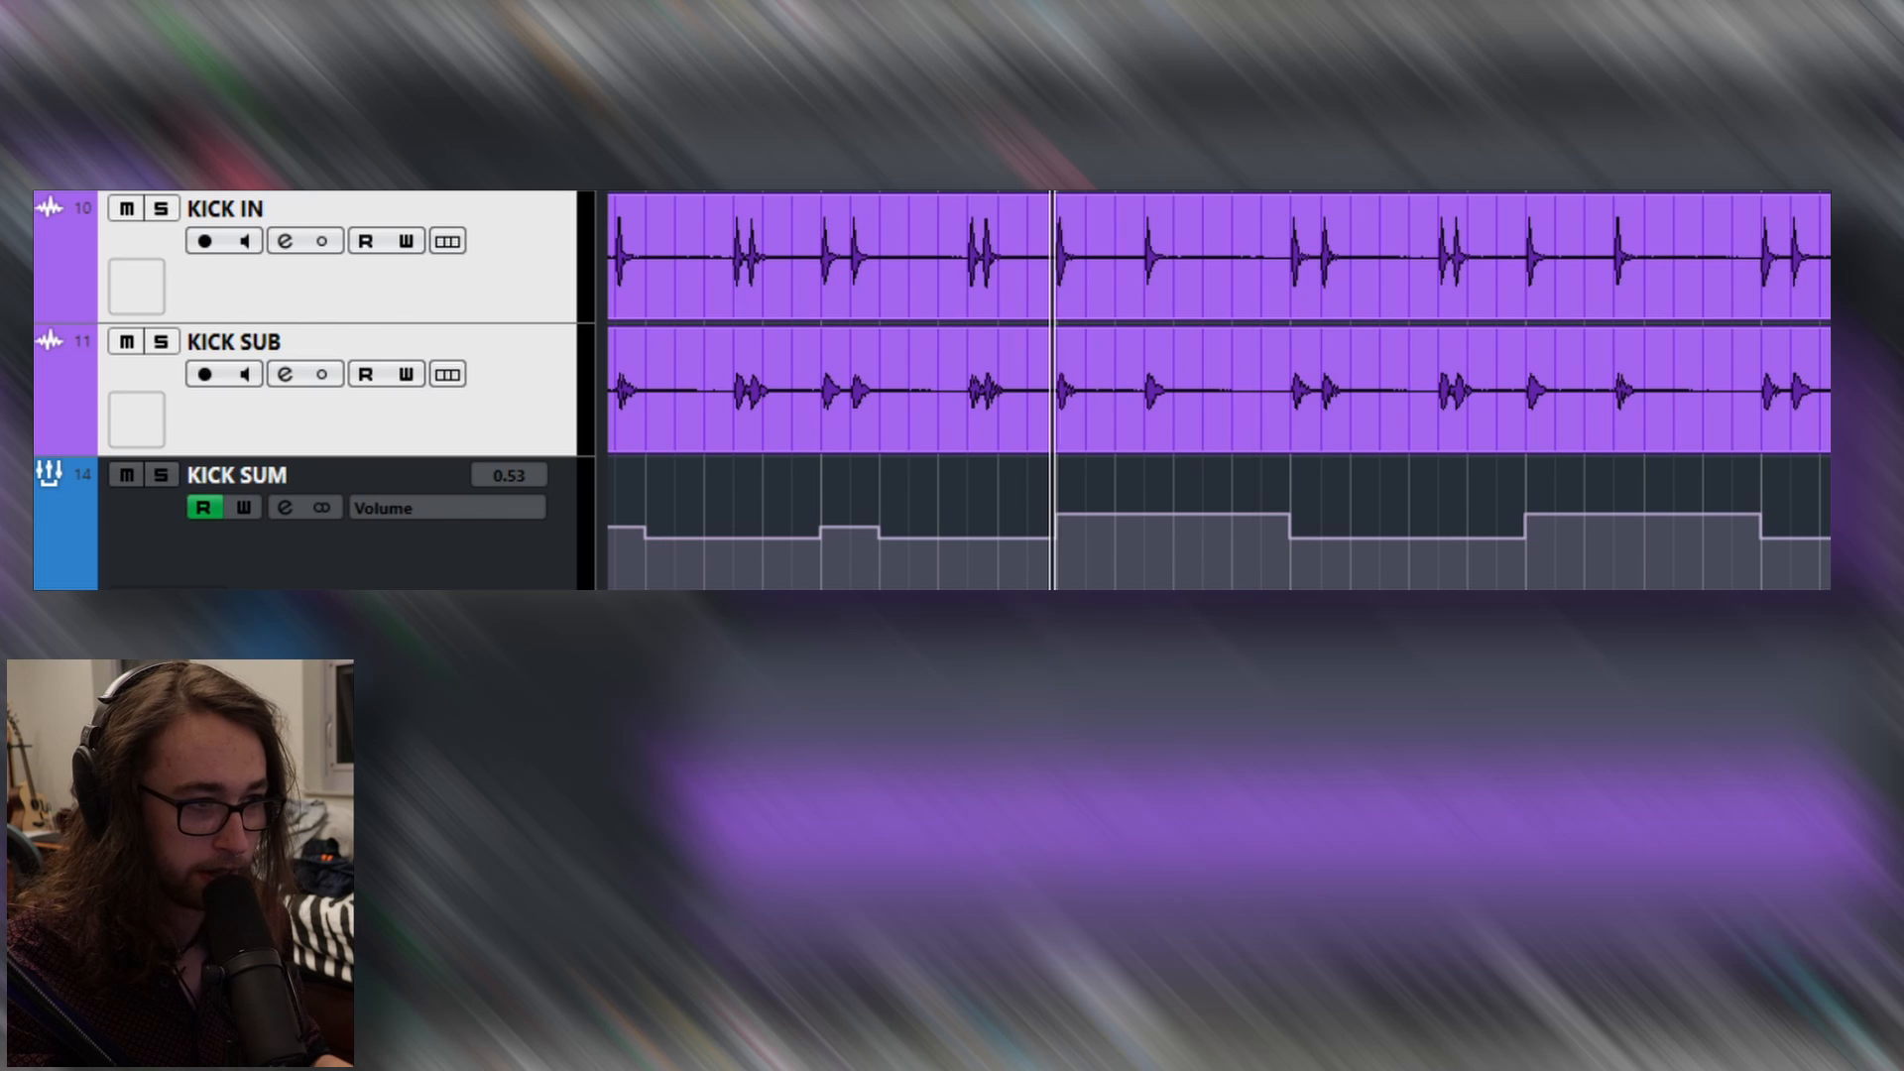
left_click(1057, 189)
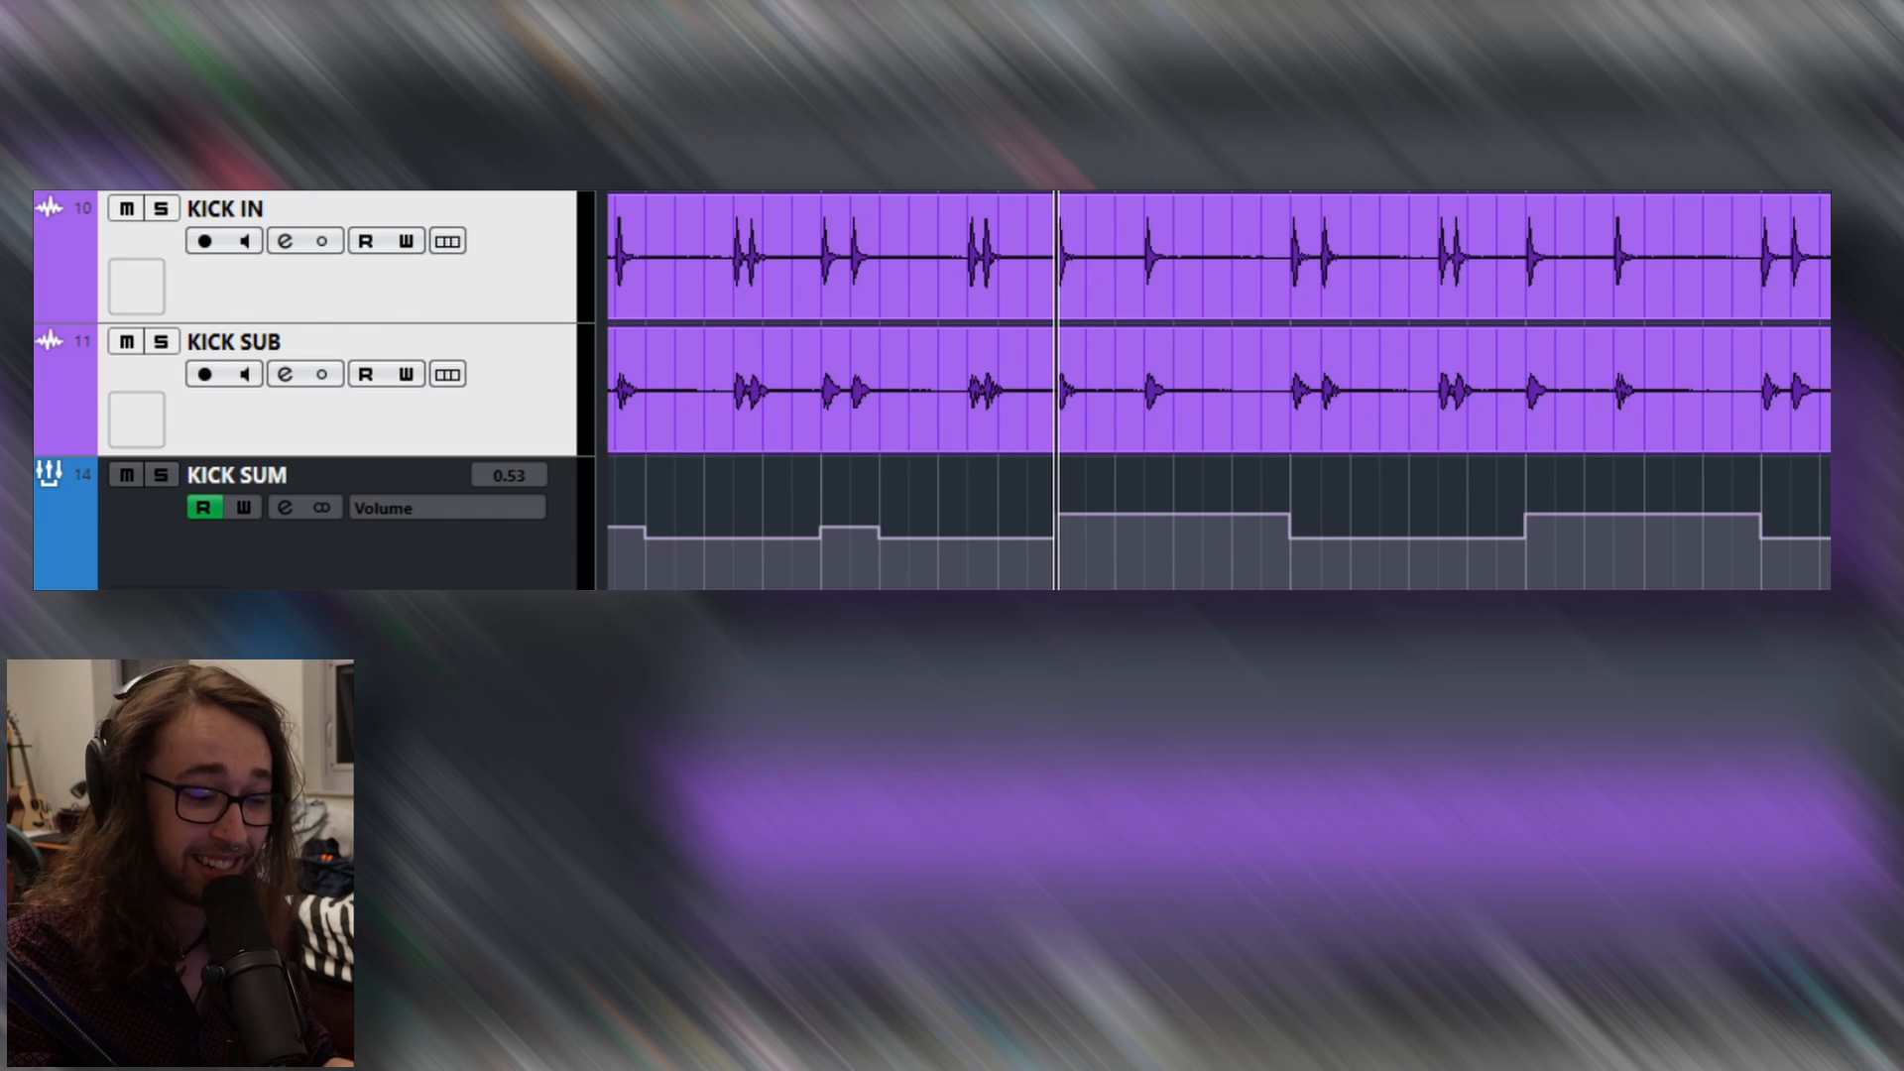
key("space")
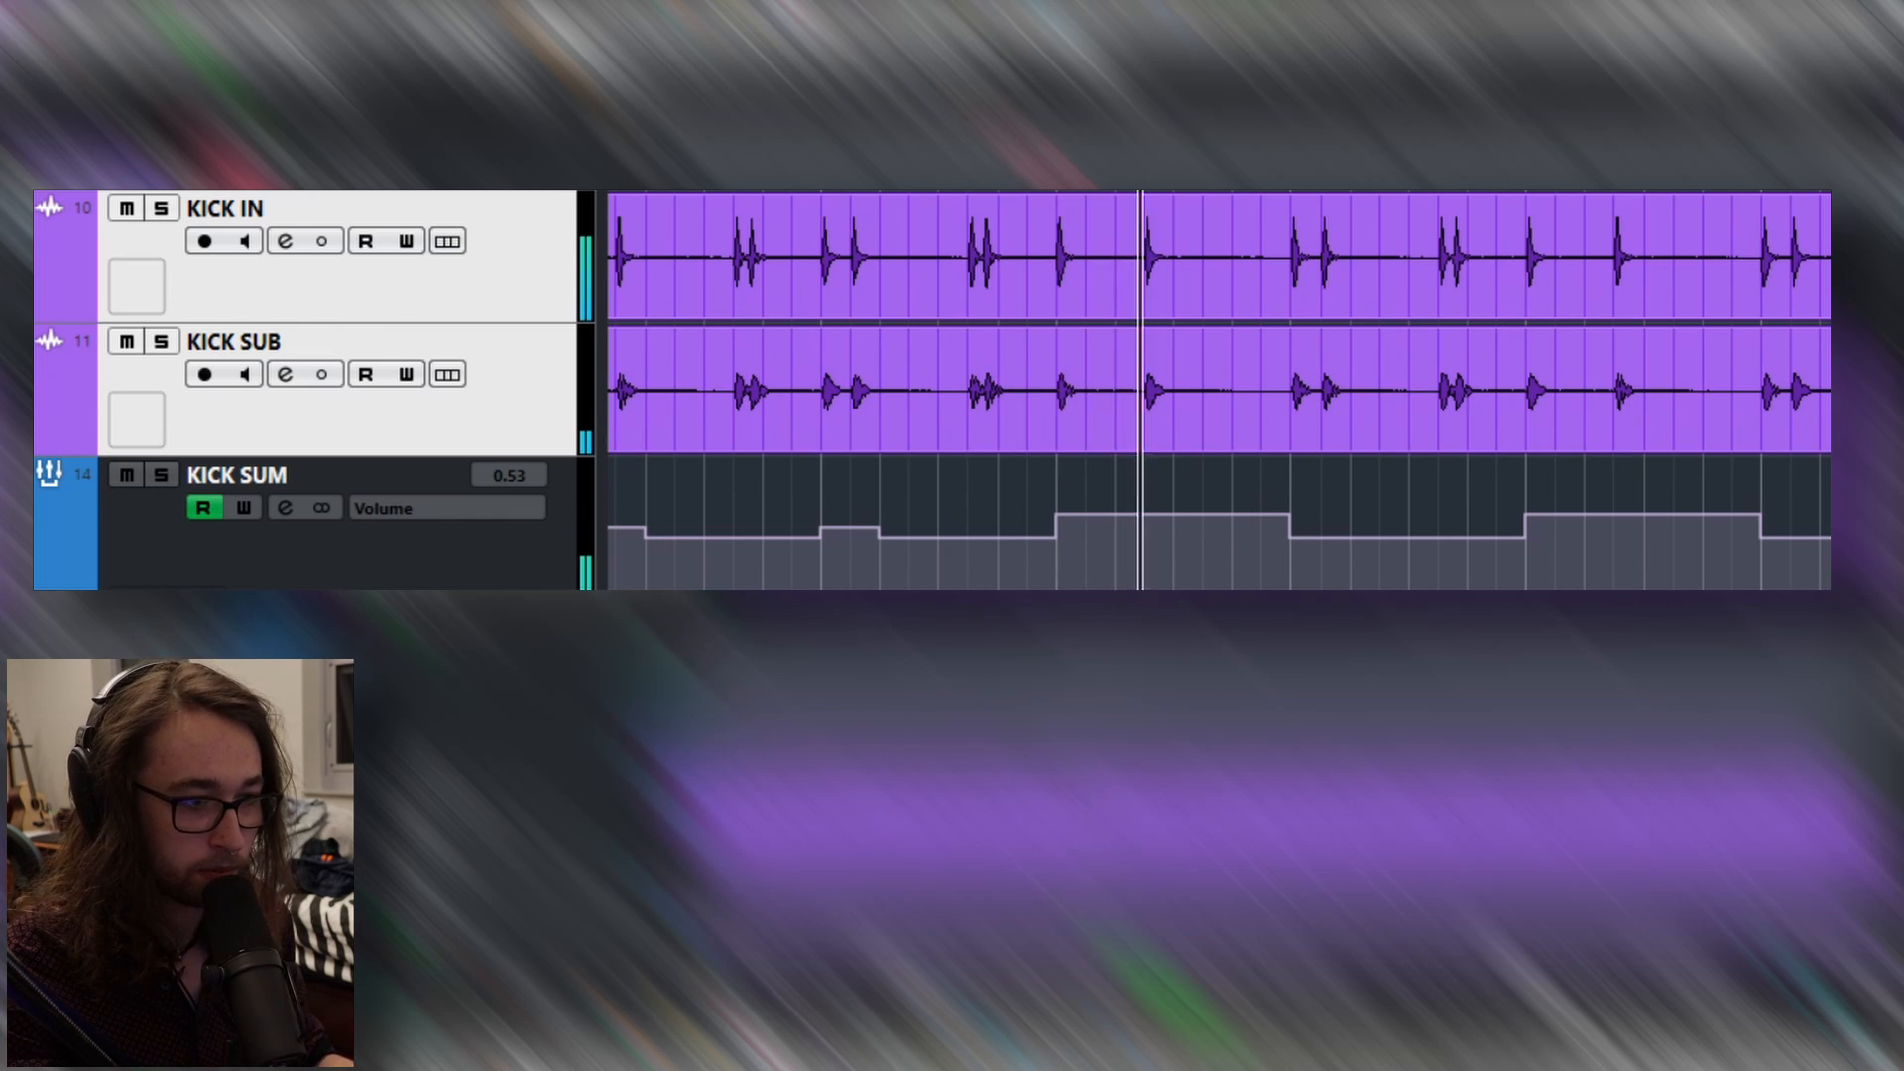